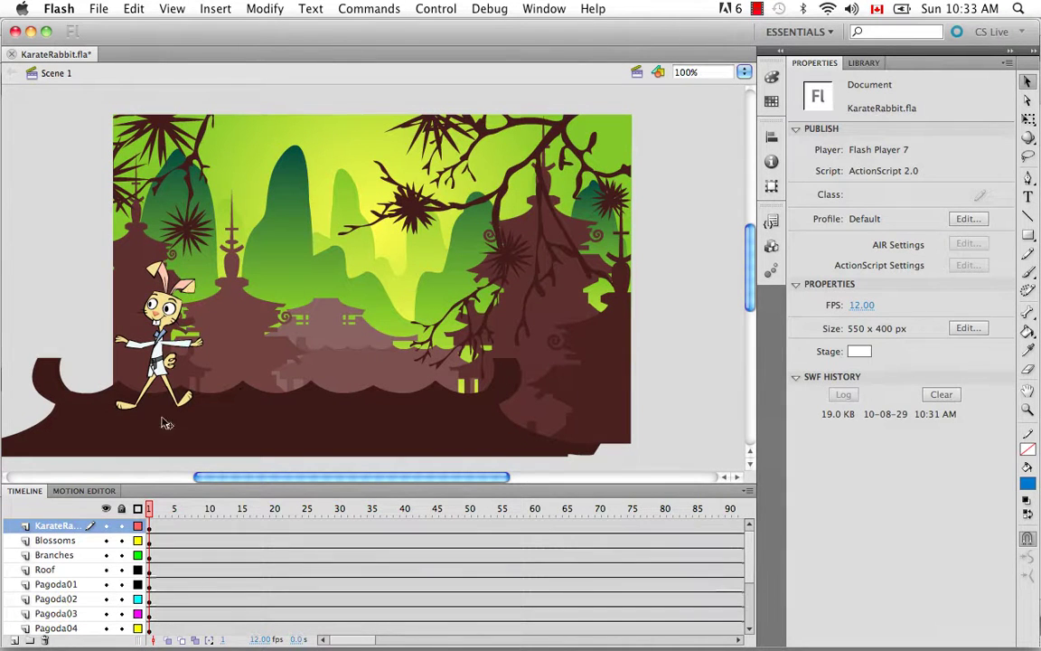
# Step: Examine the Blossoms, Branches, Roof and Pagoda01 layers, check Pagoda01's visibility and test the movie
pyautogui.click(27, 543)
pyautogui.click(29, 557)
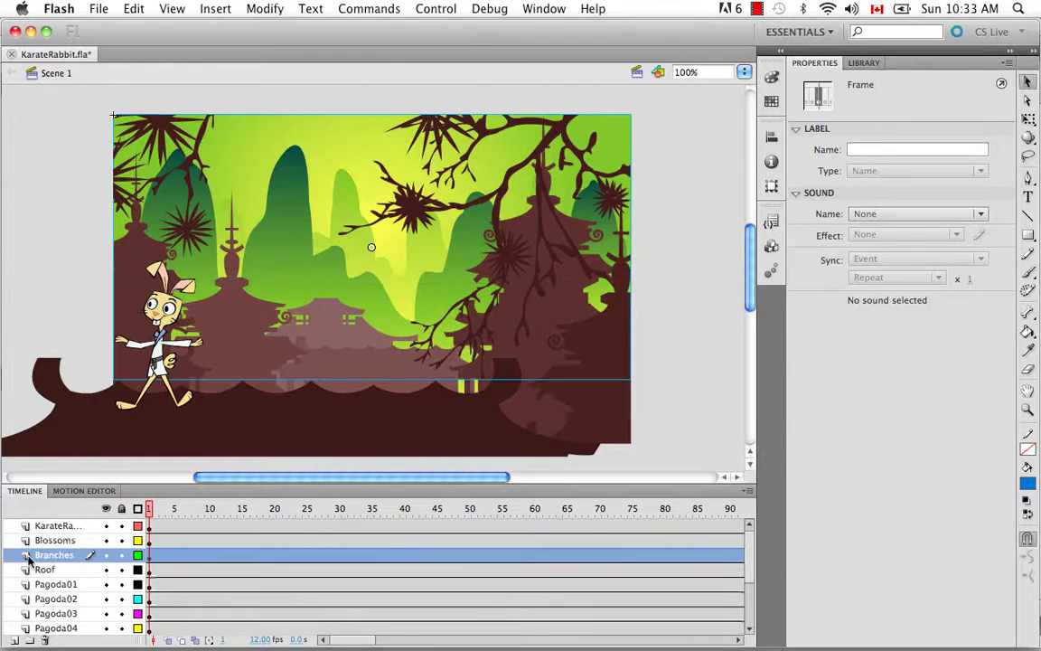
pyautogui.click(28, 569)
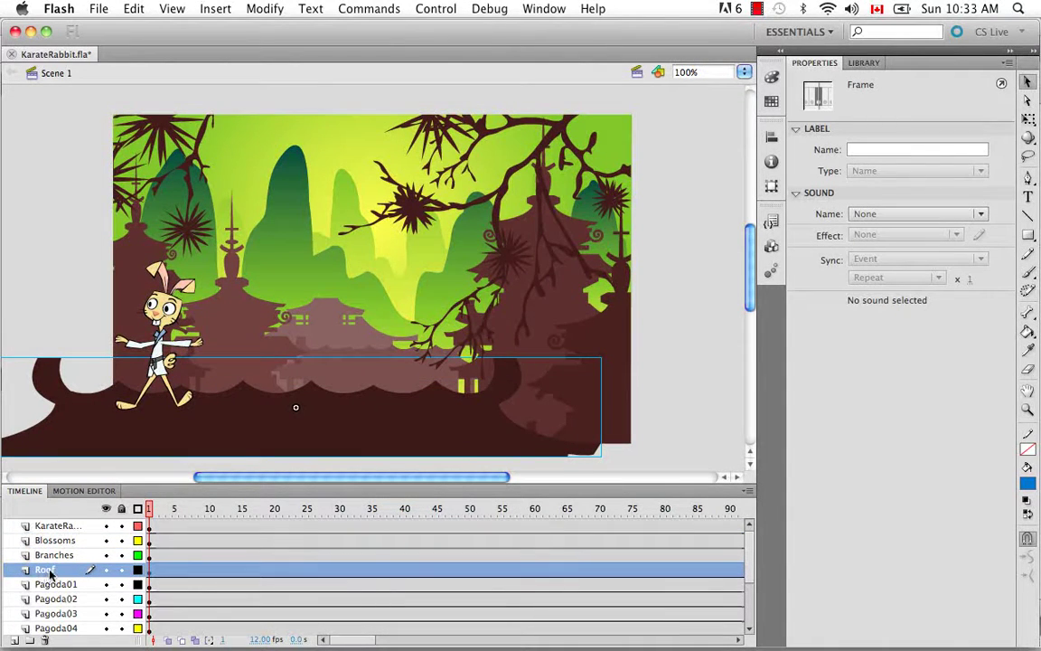
pyautogui.click(56, 585)
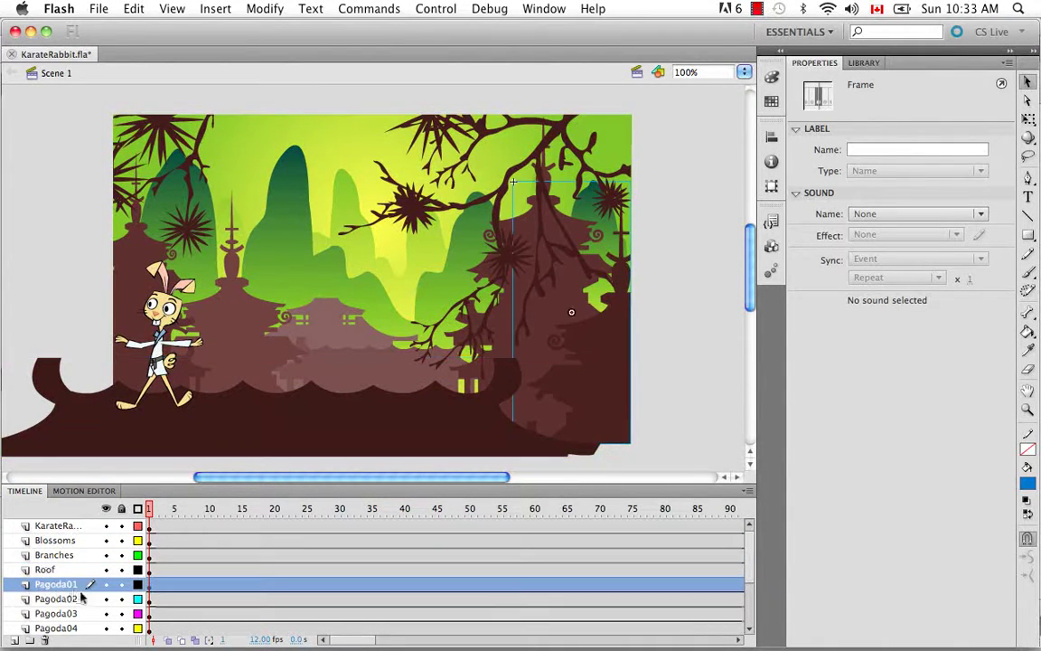
pyautogui.click(106, 585)
pyautogui.click(105, 585)
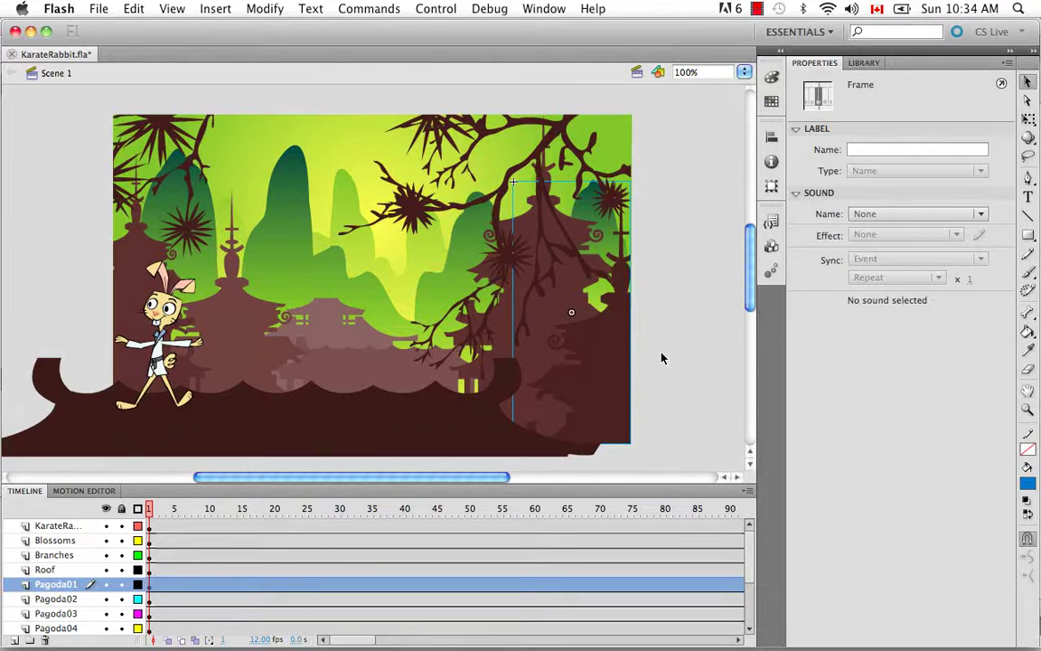
pyautogui.press('super+Return')
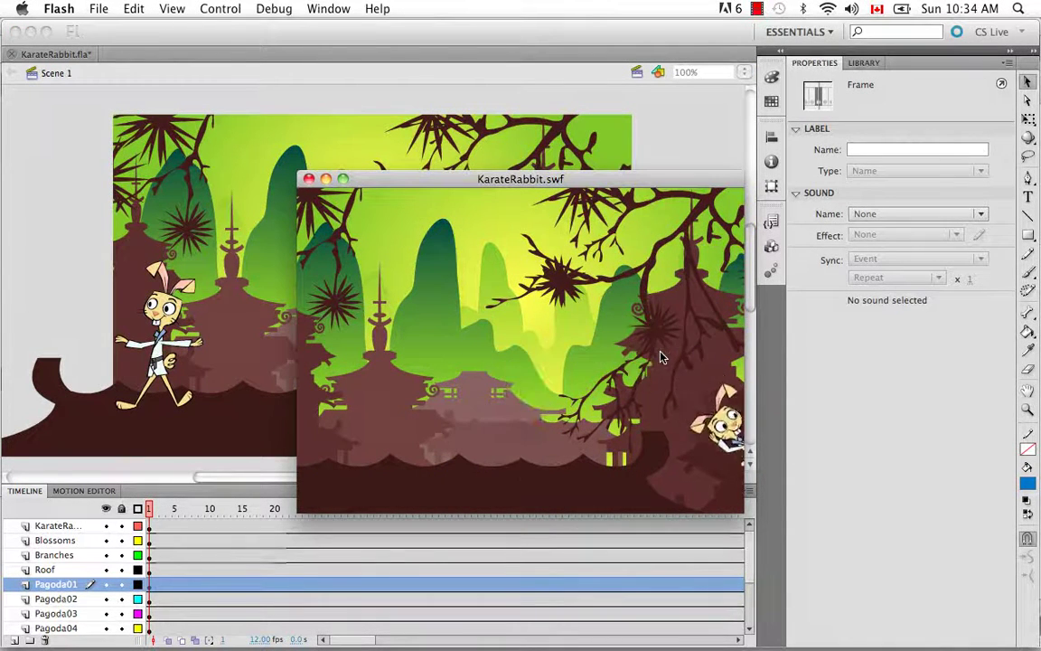
pyautogui.click(308, 179)
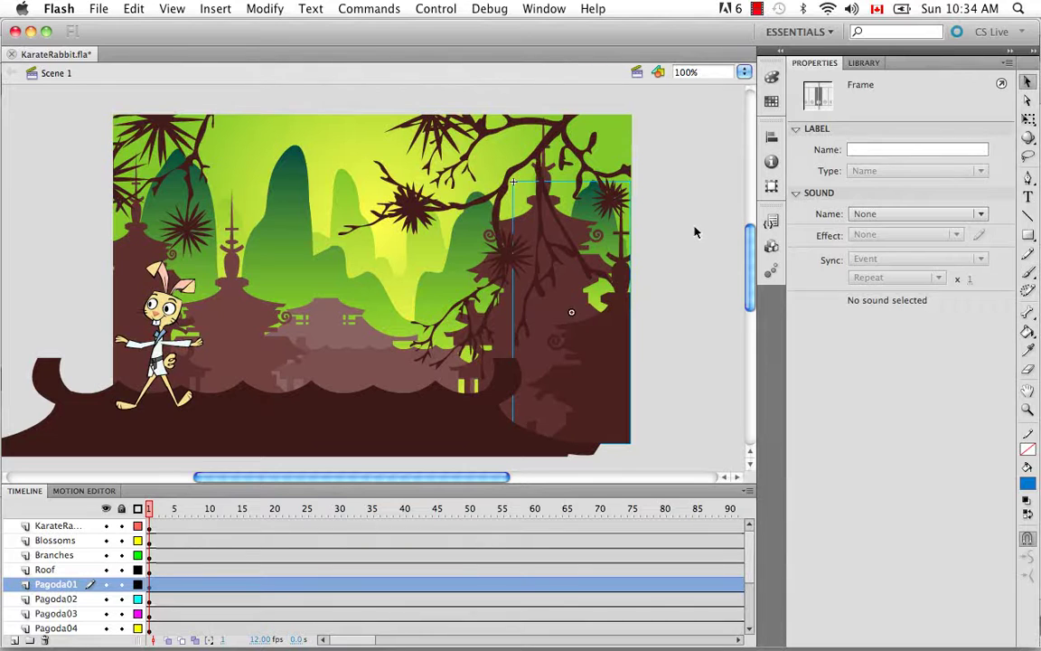
# Step: Export the movie as KarateRabbit.swf in SWF Movie format to the Source folder
pyautogui.click(97, 9)
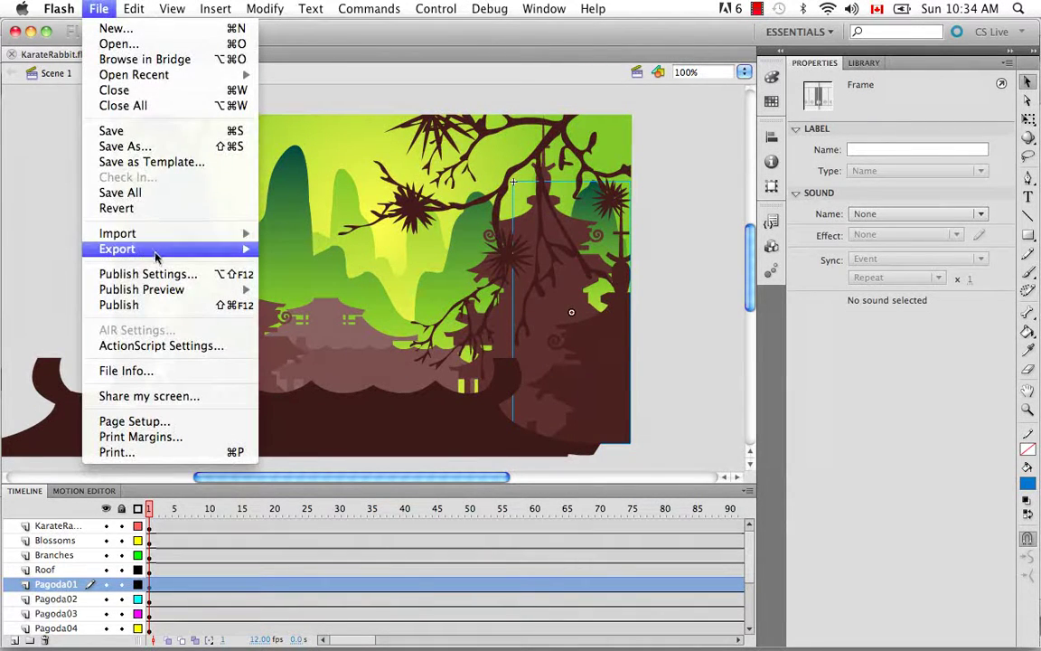
pyautogui.moveTo(149, 246)
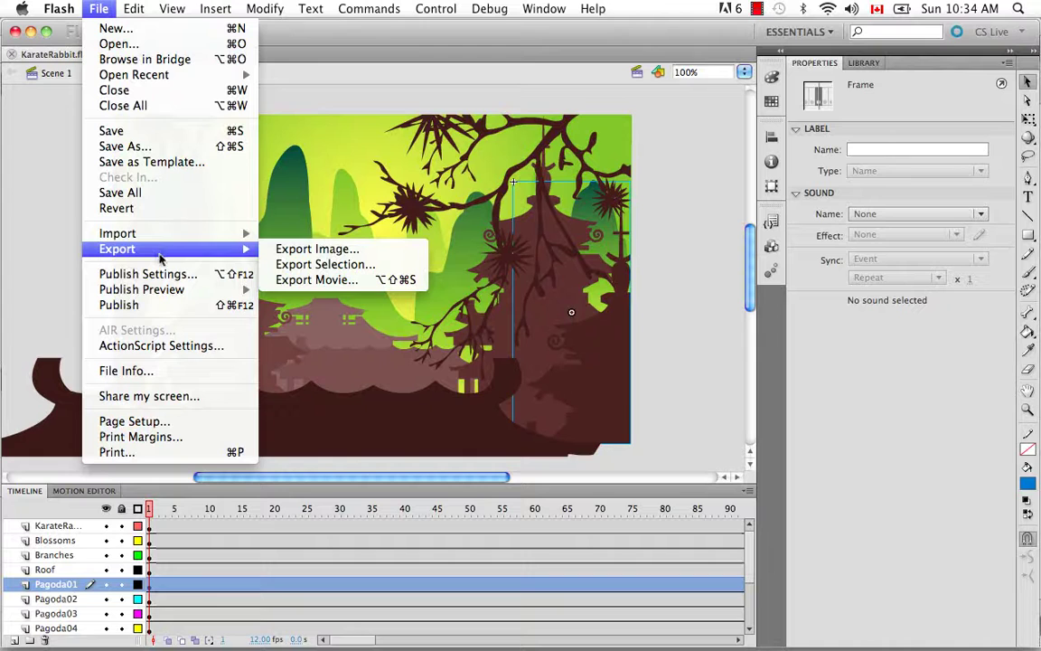
pyautogui.click(313, 279)
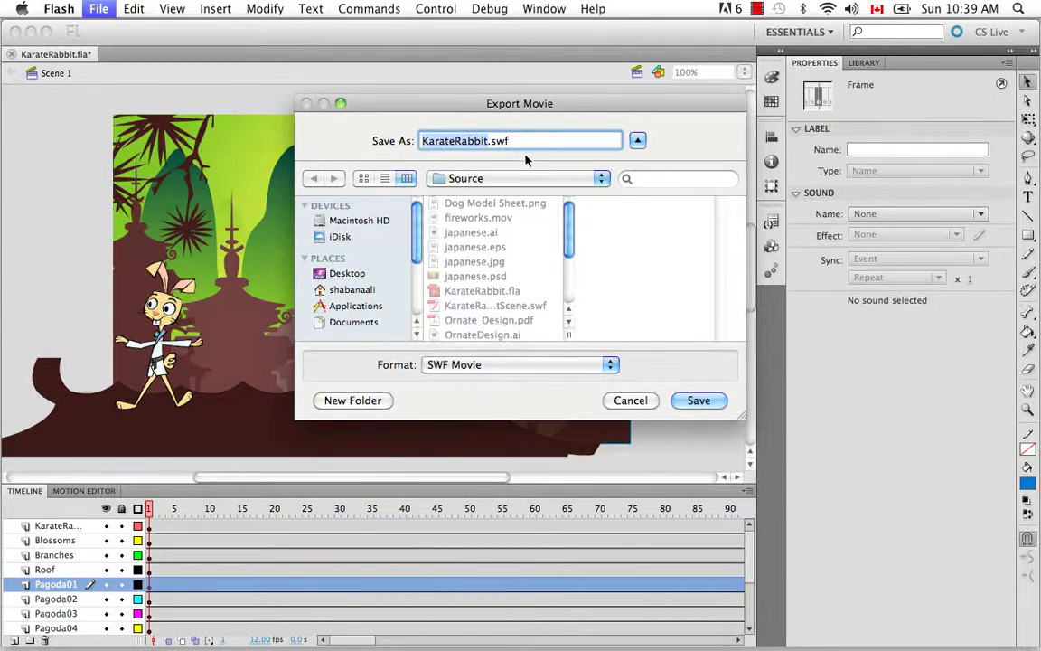
pyautogui.click(698, 400)
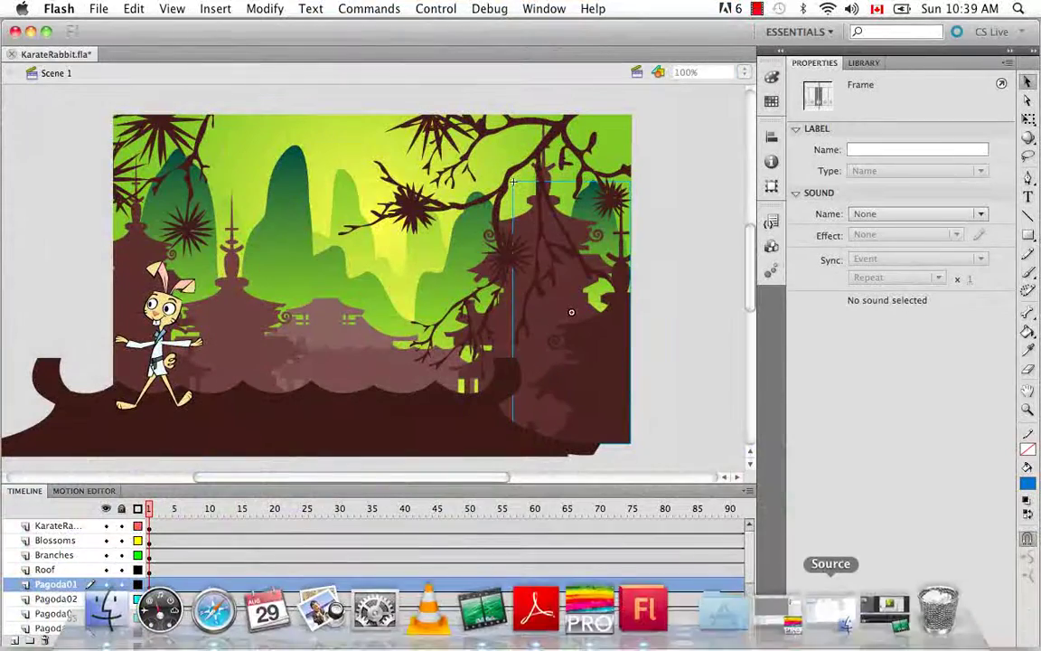
# Step: Switch to Toon Boom Animate Pro, show the Library and enable Right To Modify for the Animate Pro Library
pyautogui.click(777, 604)
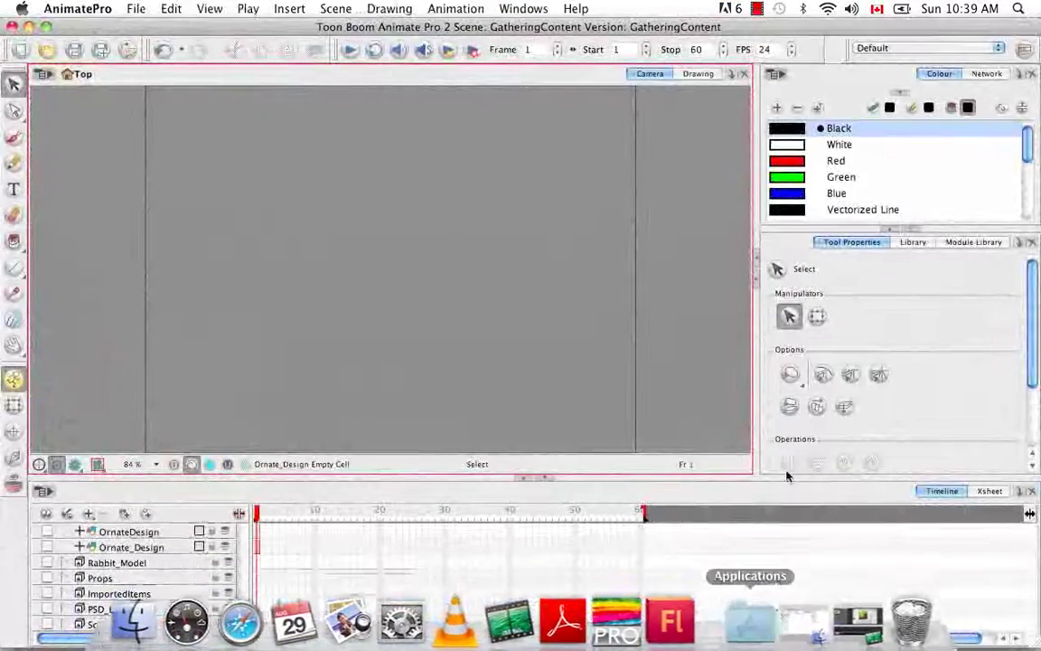
pyautogui.click(912, 242)
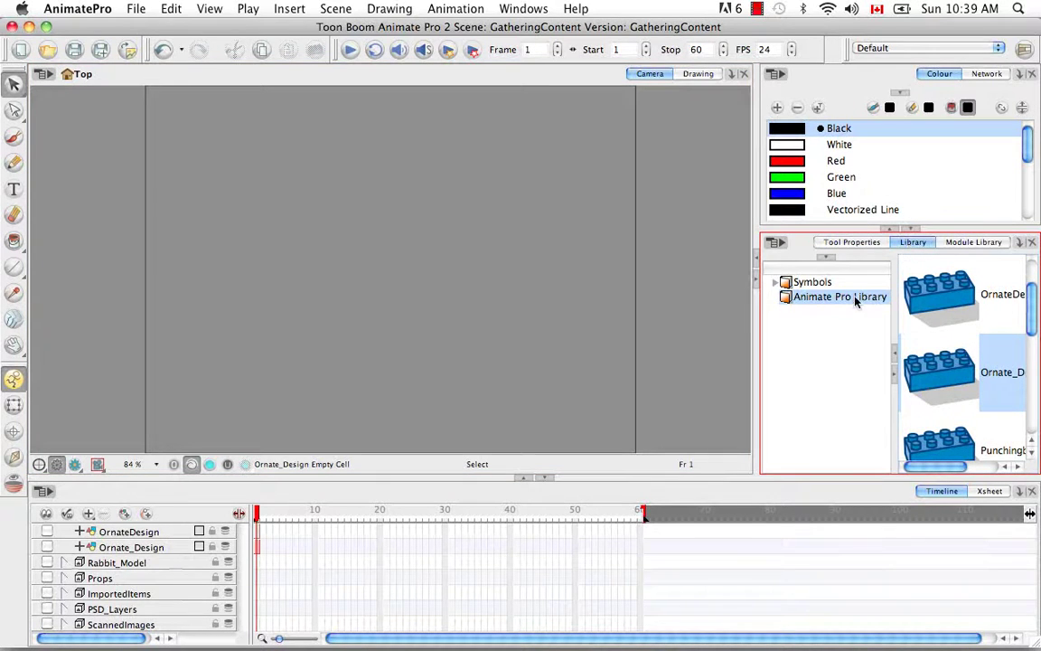
pyautogui.rightClick(822, 298)
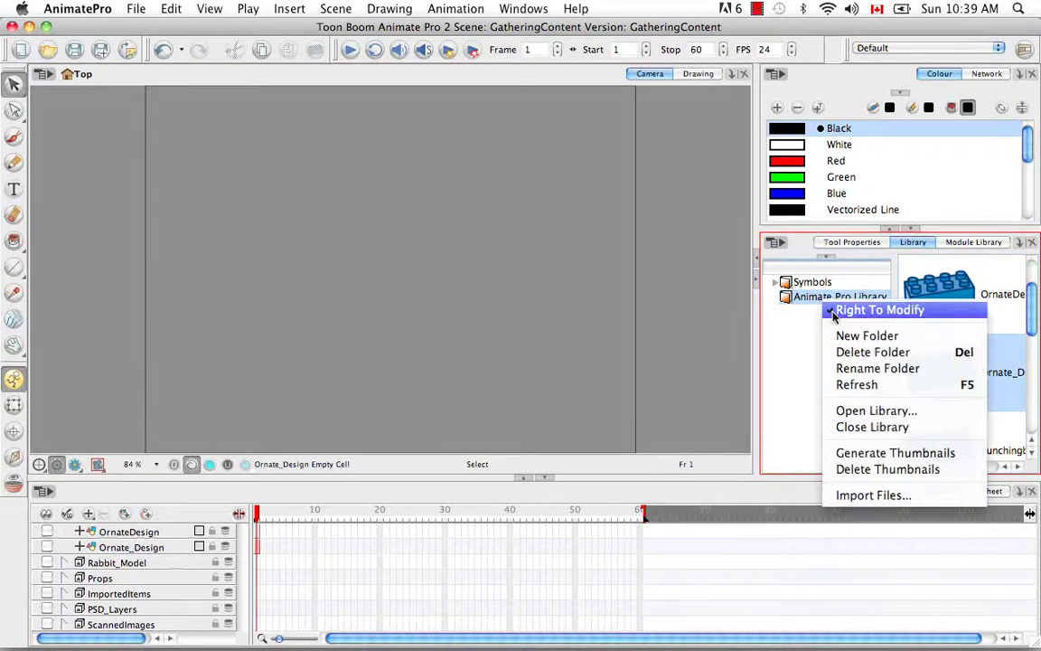
pyautogui.click(819, 282)
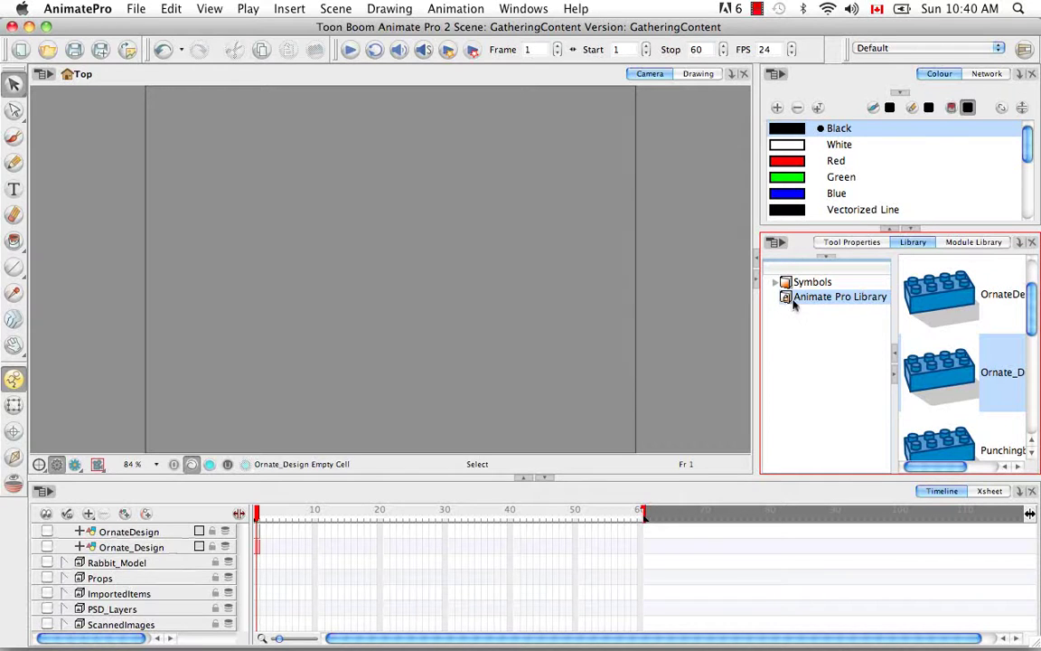
pyautogui.rightClick(793, 303)
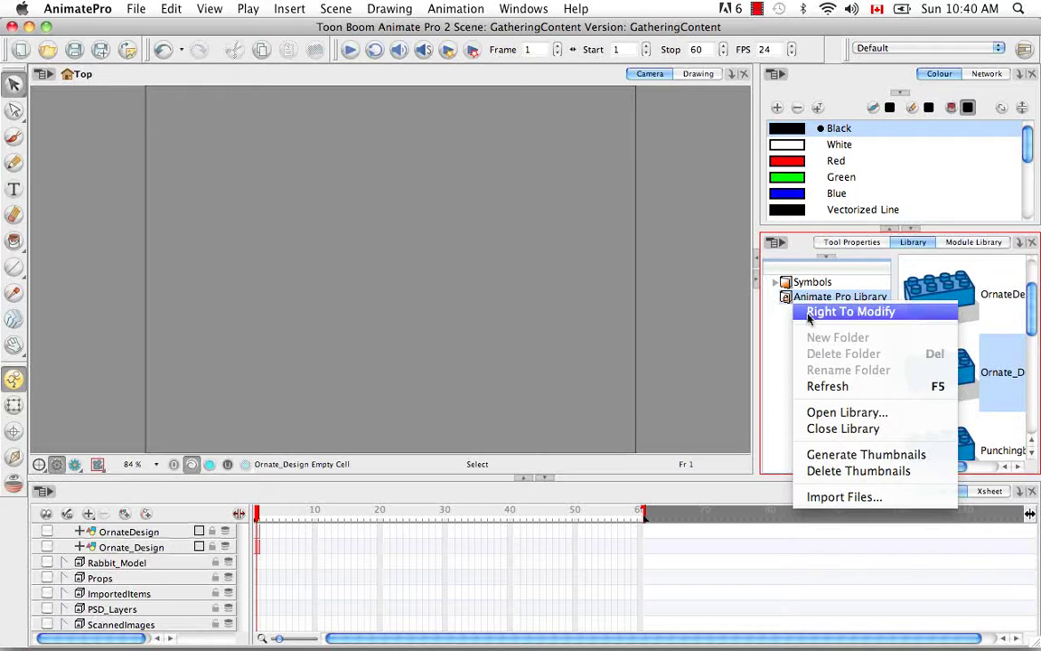
pyautogui.click(809, 316)
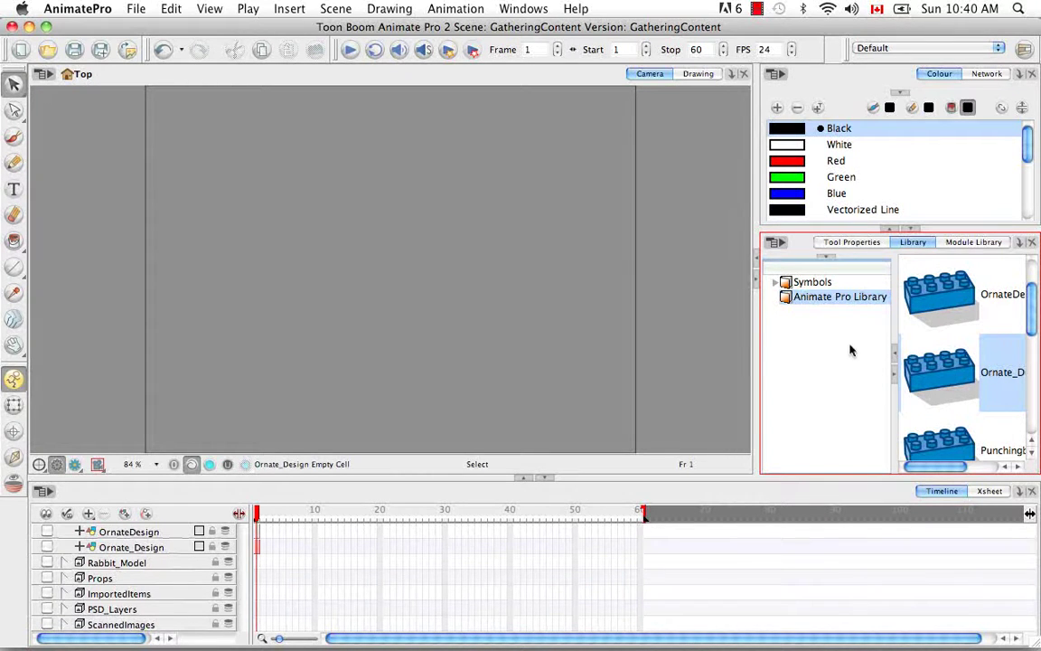
# Step: Import KarateRabbit.swf into the Animate Pro Library as a template named KarateRabbit.tpl
pyautogui.rightClick(823, 304)
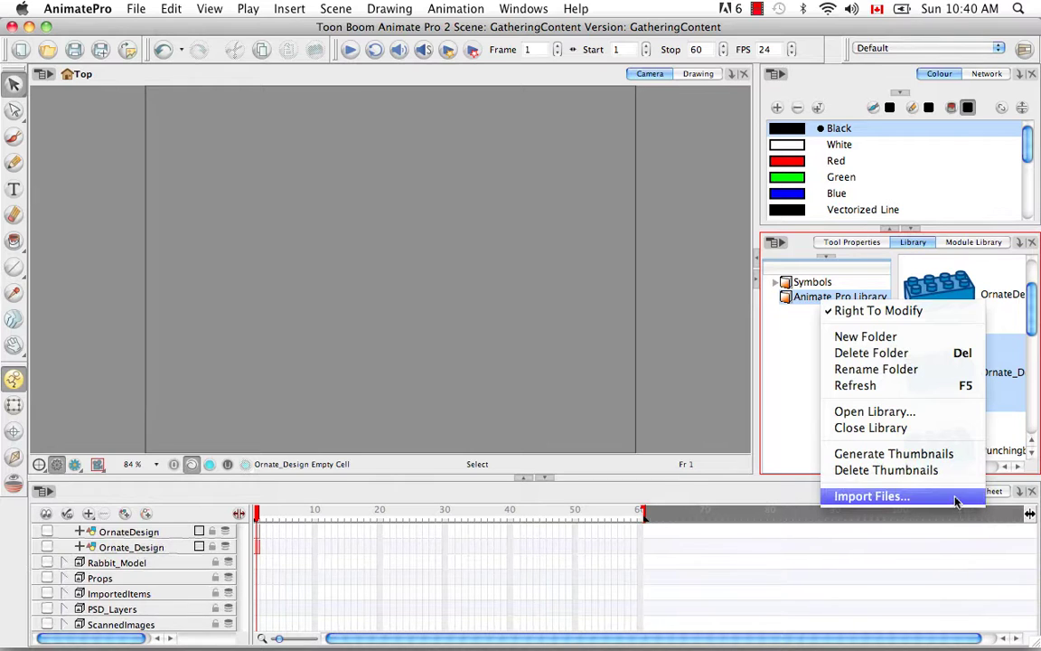
pyautogui.click(586, 290)
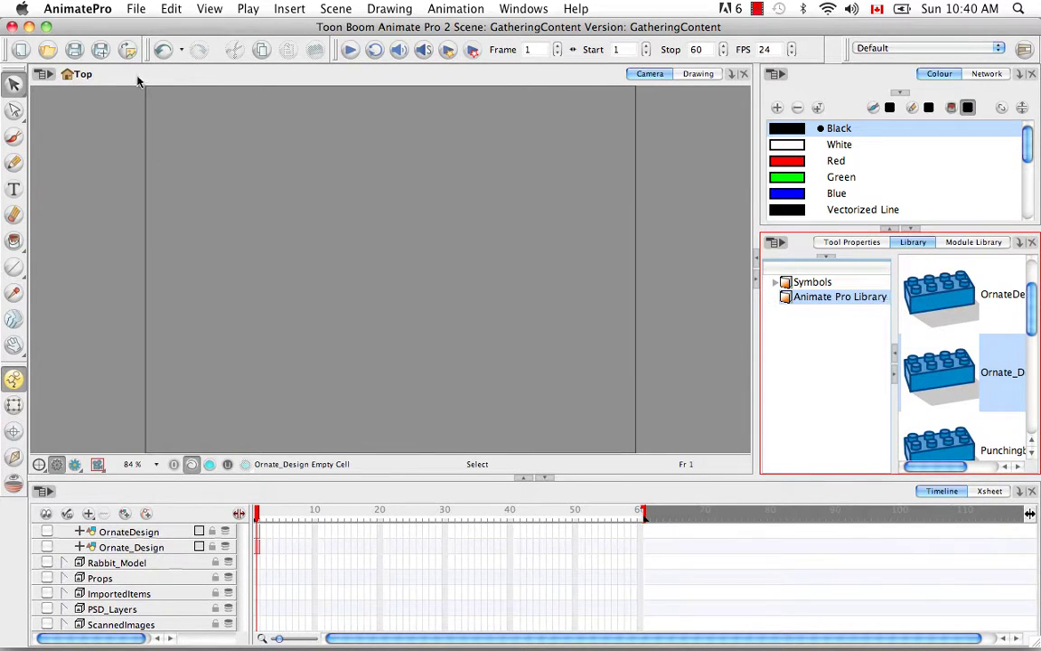
pyautogui.click(140, 14)
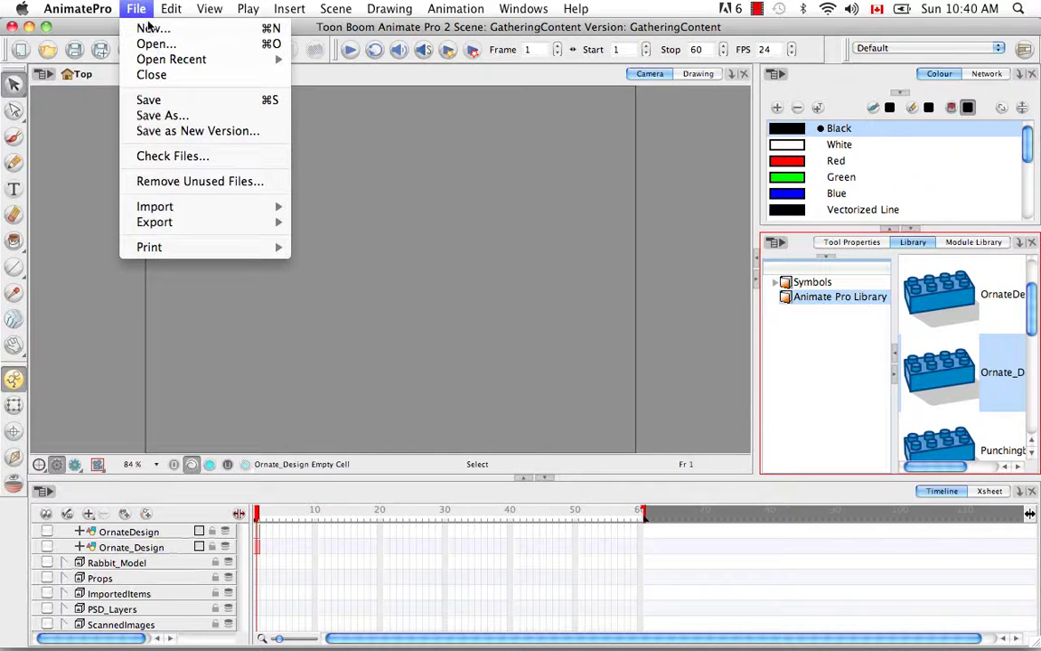
pyautogui.moveTo(207, 210)
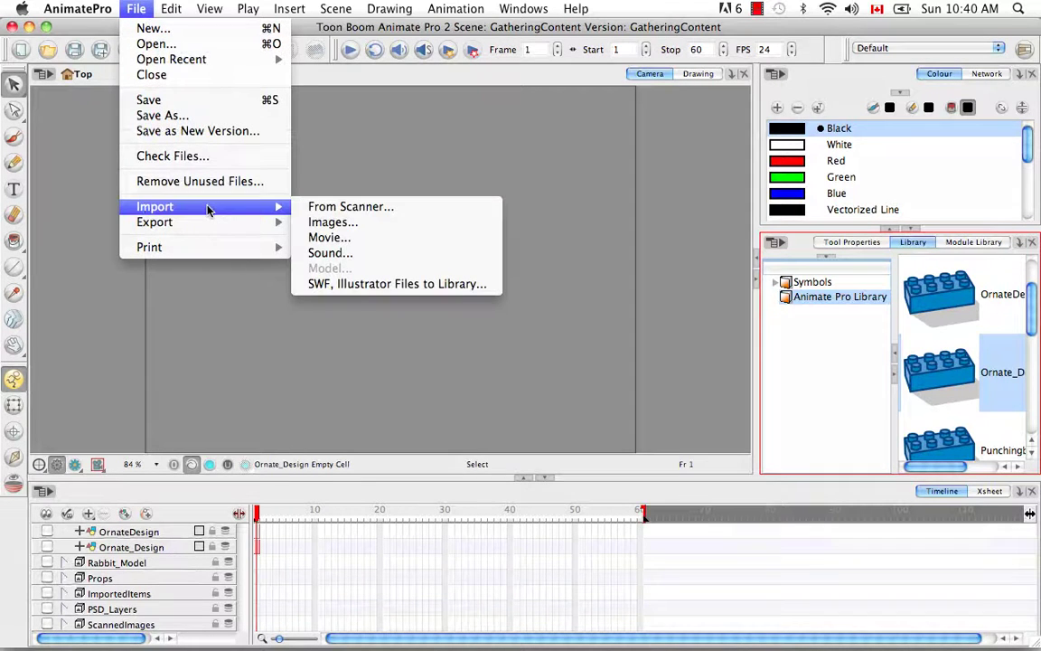
pyautogui.click(469, 283)
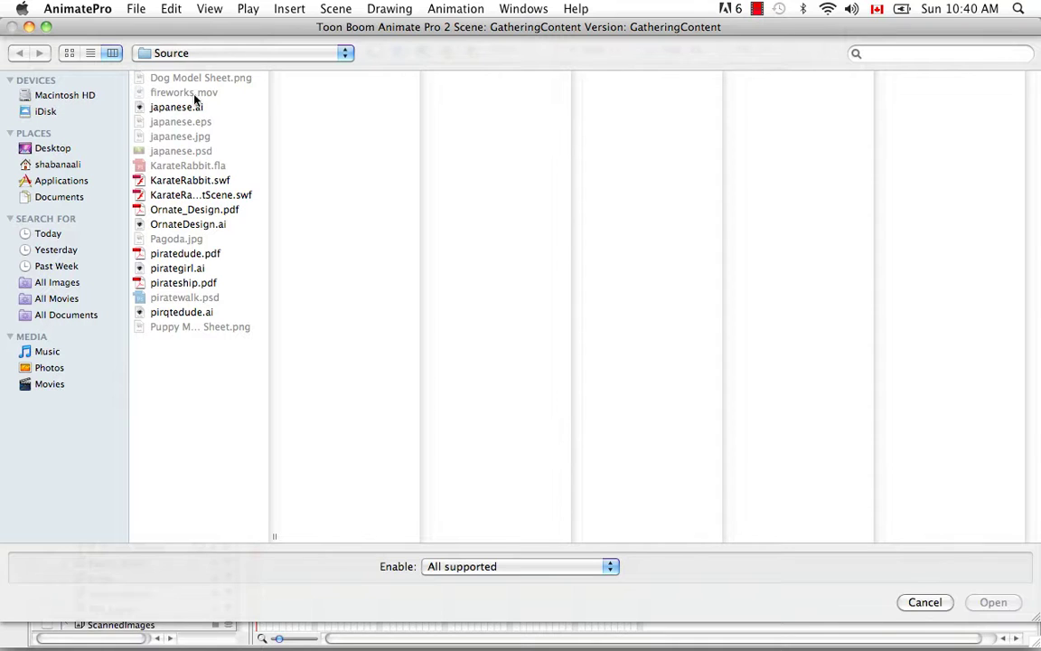
pyautogui.click(191, 181)
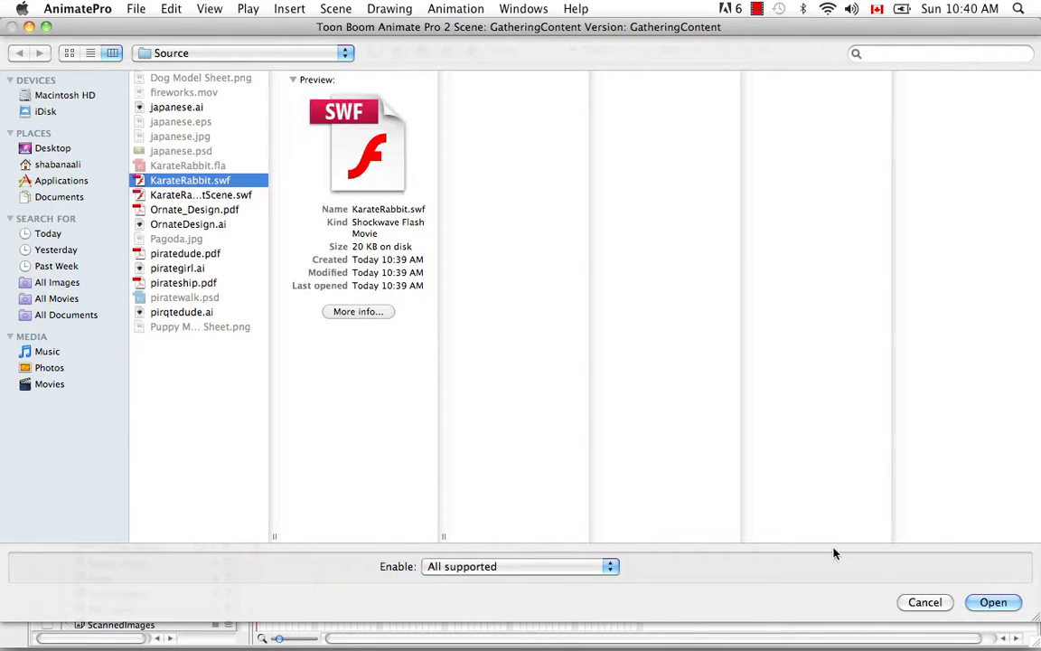
pyautogui.click(995, 601)
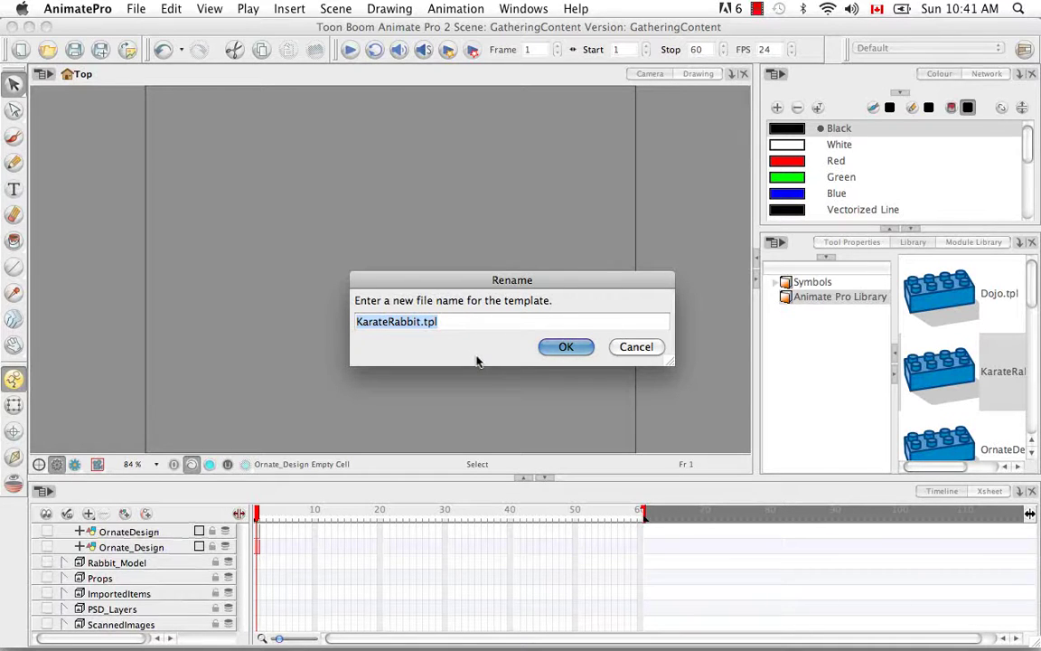
pyautogui.click(567, 352)
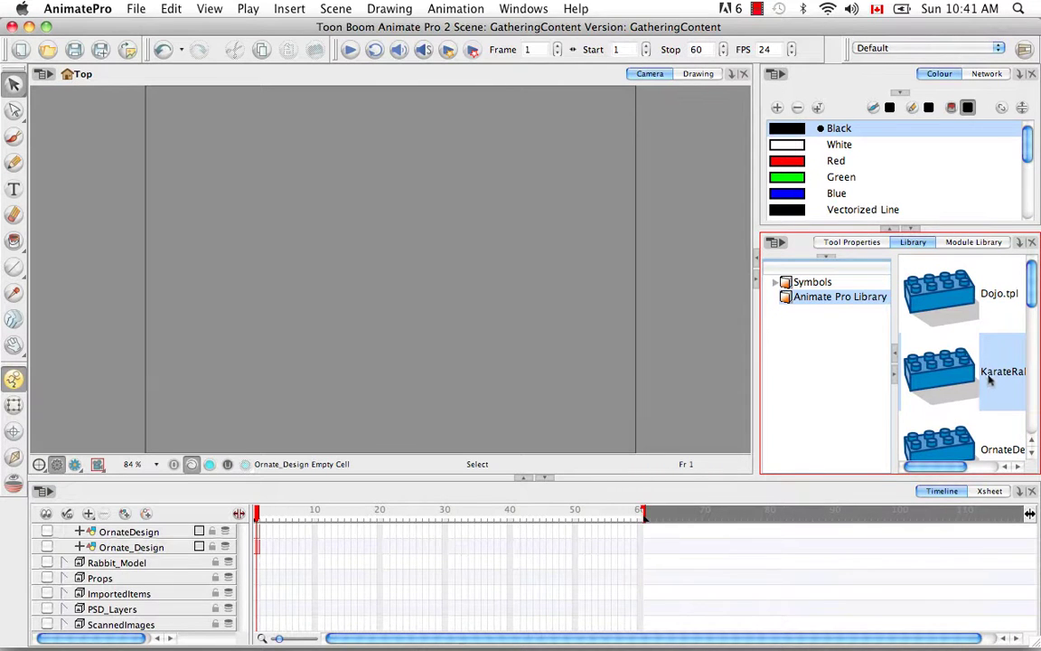
# Step: Add the KarateRabbit template from the library to the scene's timeline and recover its missing colours
pyautogui.moveTo(934, 469)
pyautogui.mouseDown()
pyautogui.moveTo(958, 469)
pyautogui.moveTo(935, 470)
pyautogui.mouseUp()
pyautogui.moveTo(940, 380); pyautogui.dragTo(504, 396)
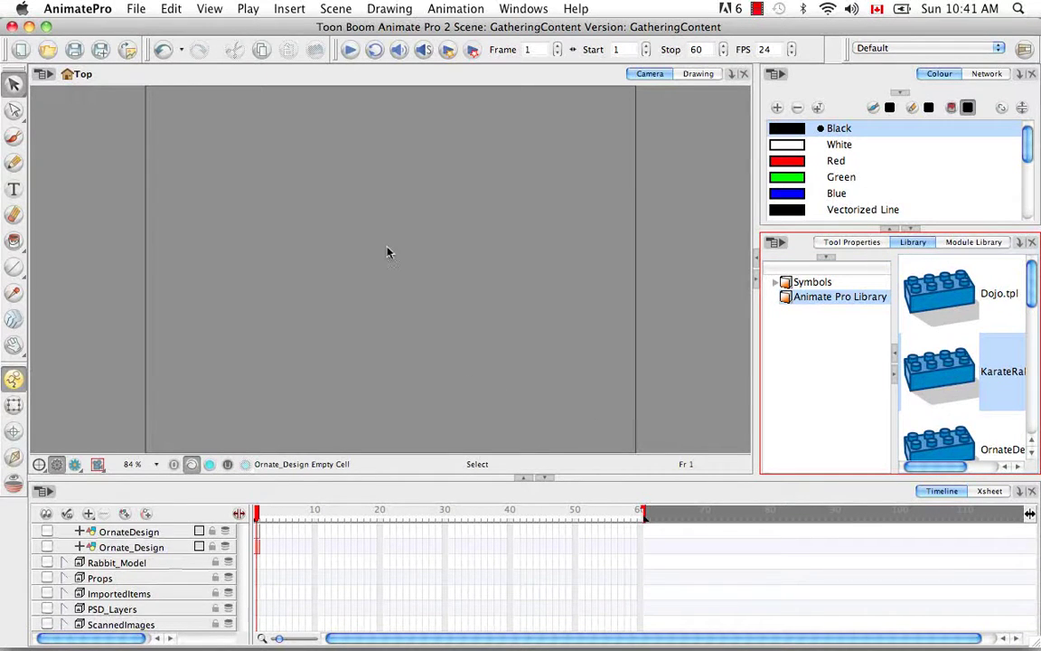
pyautogui.moveTo(387, 251); pyautogui.dragTo(164, 533)
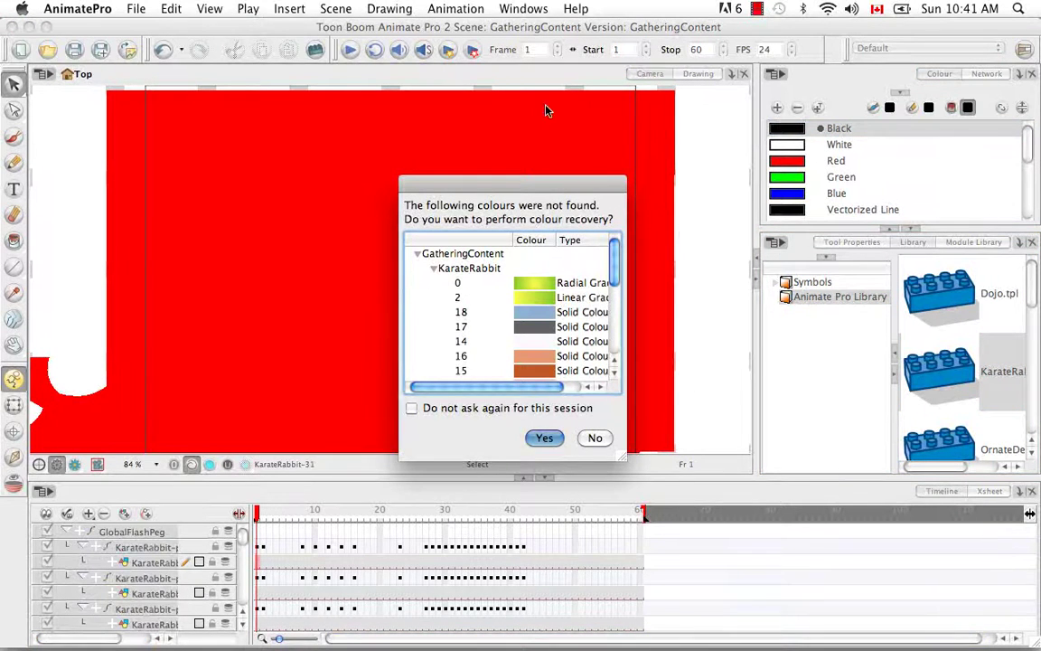
pyautogui.click(546, 438)
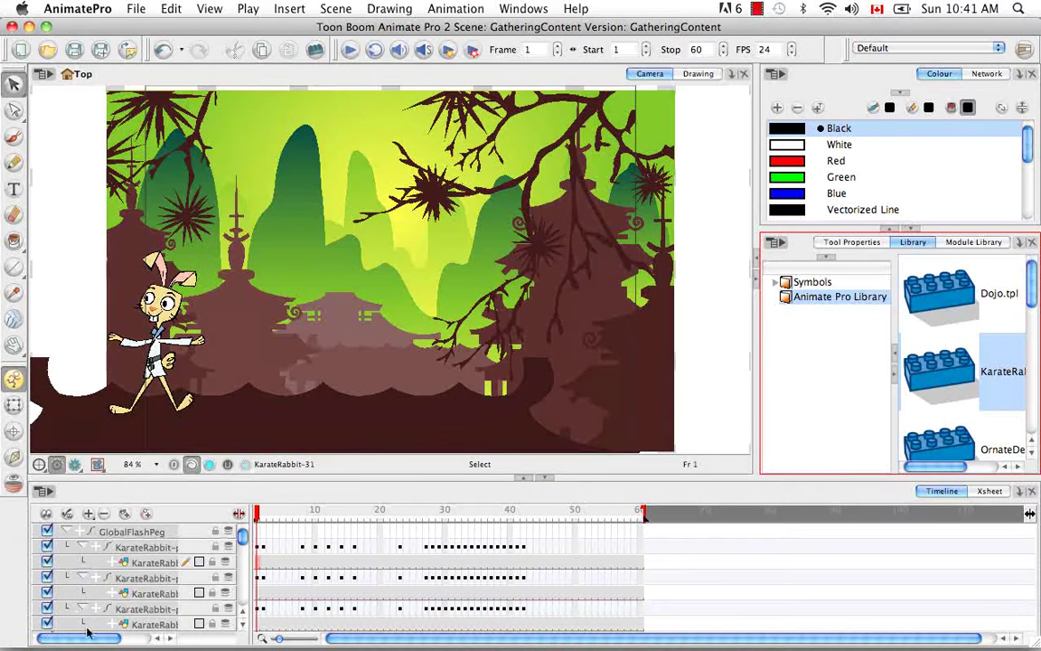
# Step: Inspect the imported KarateRabbit layers by toggling the sky background layer's visibility and scrubbing through the animation
pyautogui.click(51, 544)
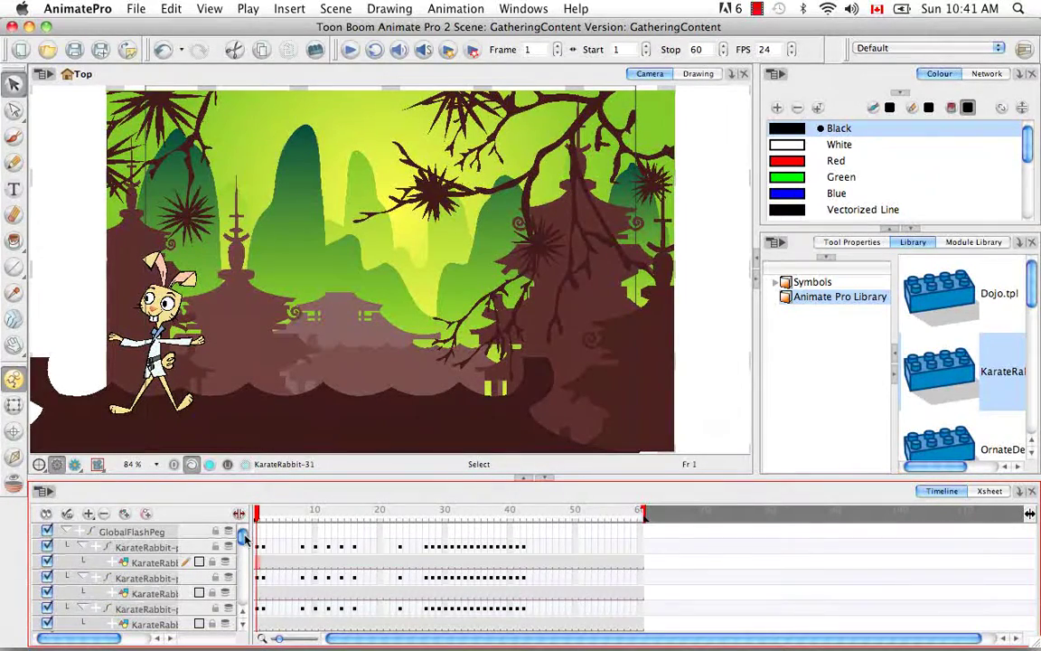
pyautogui.moveTo(244, 536); pyautogui.dragTo(241, 597)
pyautogui.click(47, 557)
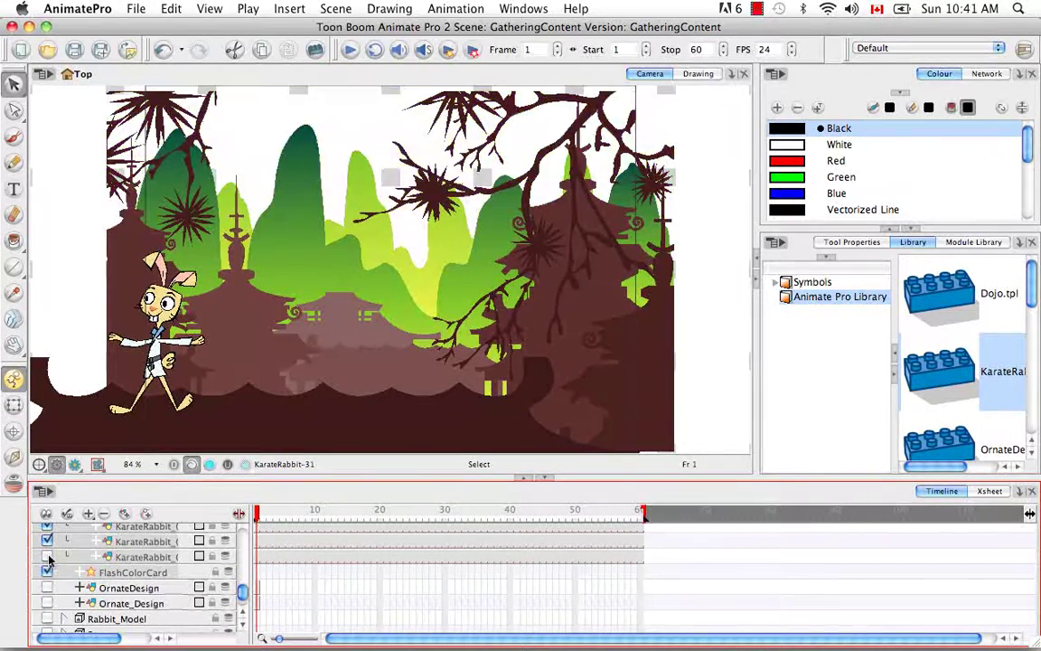
pyautogui.click(47, 557)
pyautogui.moveTo(241, 591); pyautogui.dragTo(257, 512)
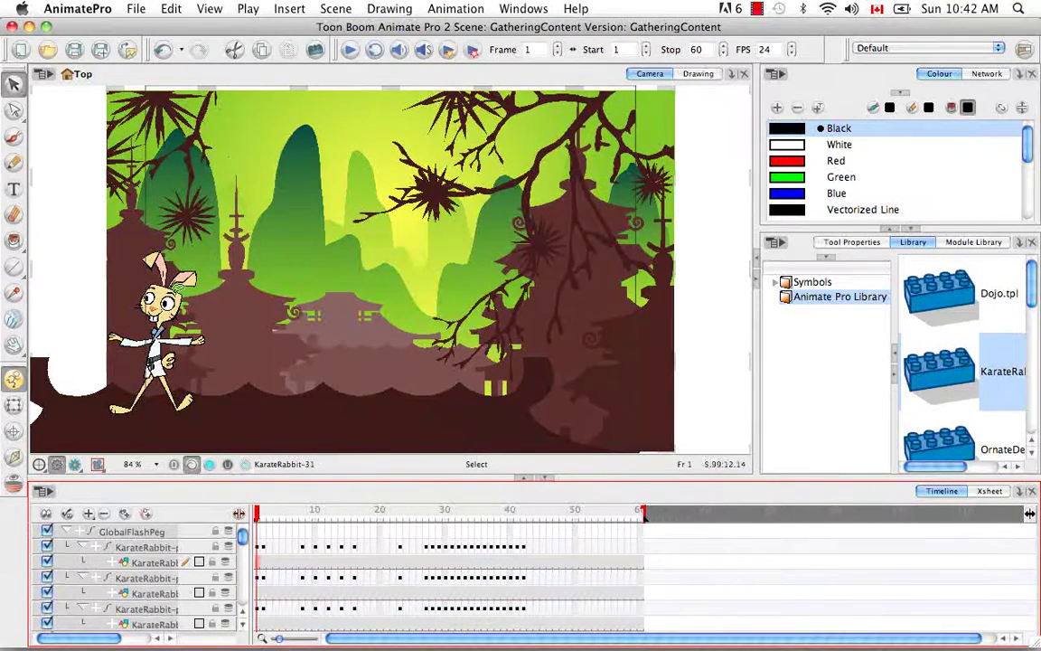
pyautogui.moveTo(258, 514); pyautogui.dragTo(464, 514)
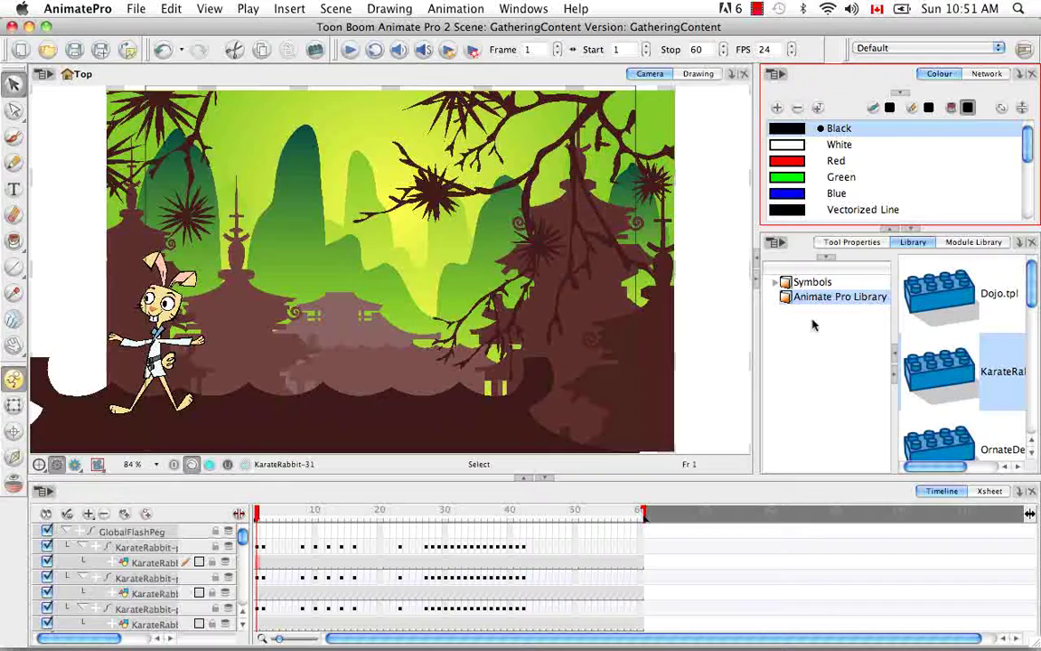
# Step: Enlarge the Colour view, show the scene palette list and select the KarateRabbit_rec palette to examine its colours
pyautogui.click(912, 230)
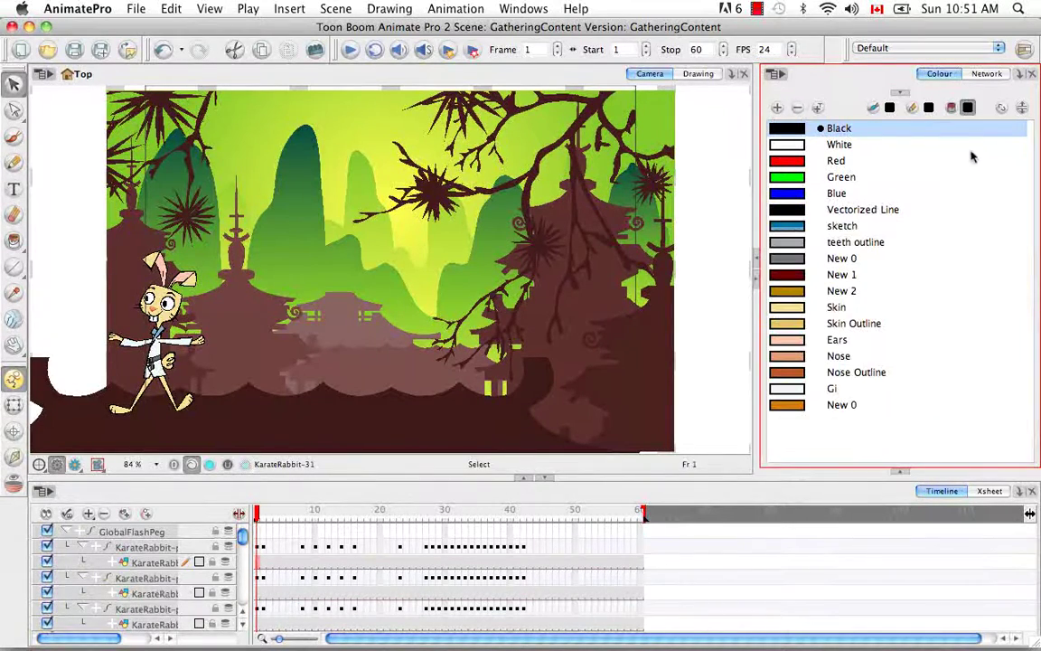
pyautogui.click(1022, 107)
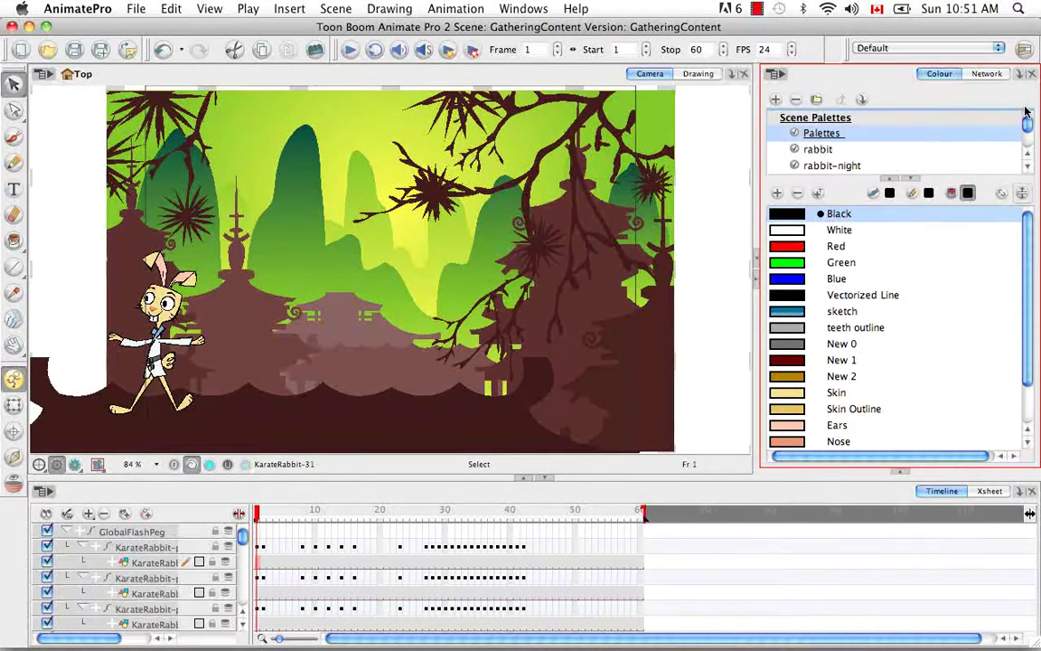
pyautogui.click(1028, 147)
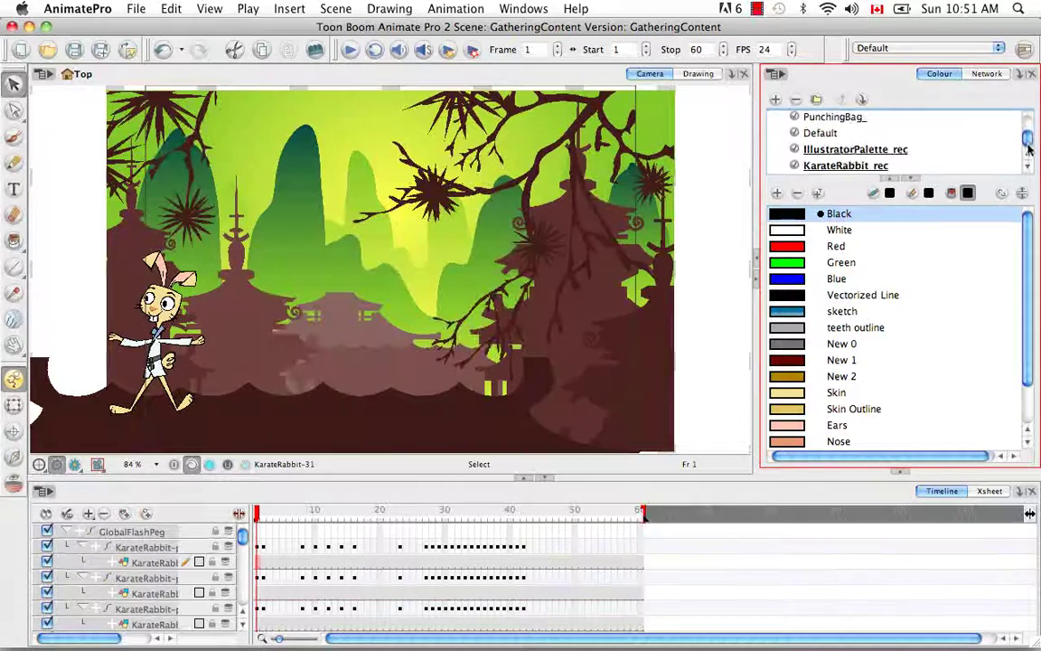
pyautogui.click(841, 168)
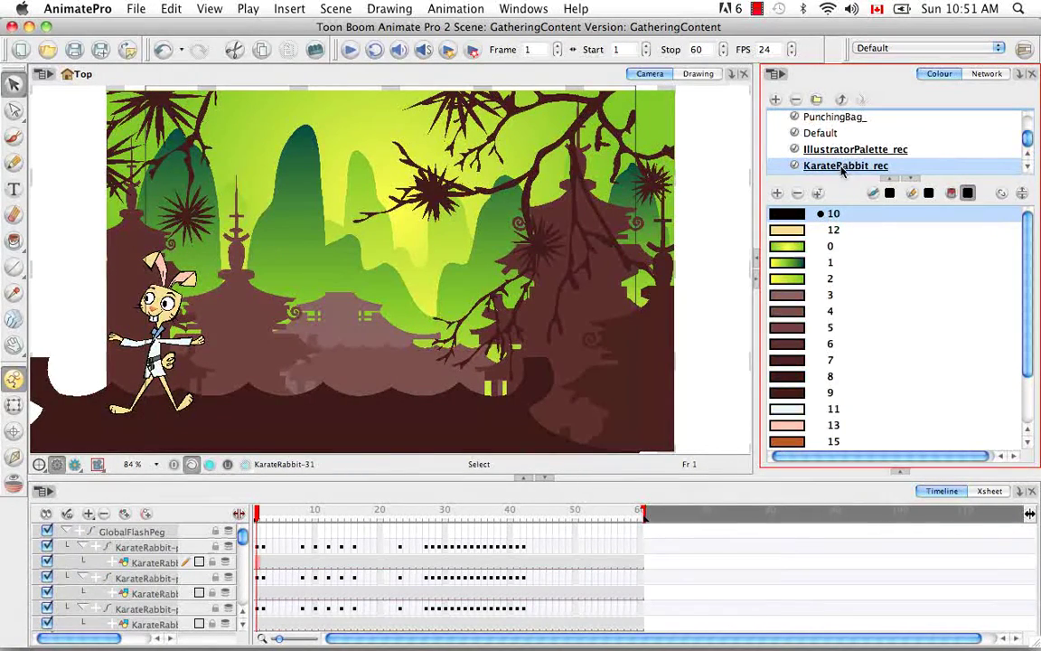
# Step: Change the outer stop of the sky's radial gradient, colour 0 in KarateRabbit_rec, to dark magenta with RGB 115, 12, 58
pyautogui.doubleClick(836, 246)
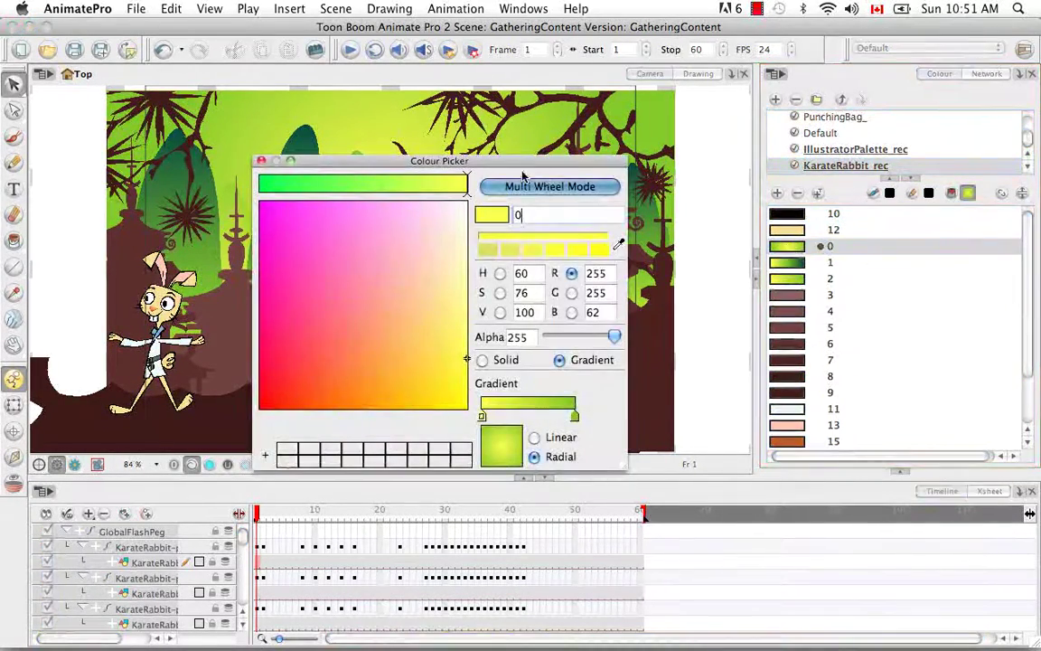
pyautogui.click(575, 416)
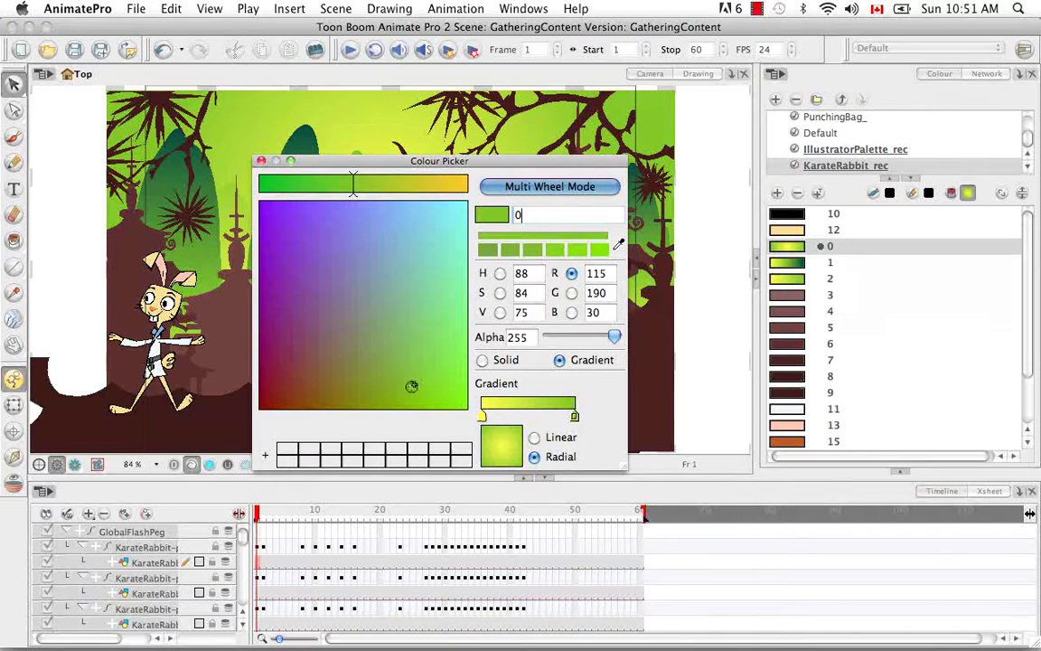
pyautogui.click(336, 355)
pyautogui.moveTo(347, 349); pyautogui.dragTo(269, 361)
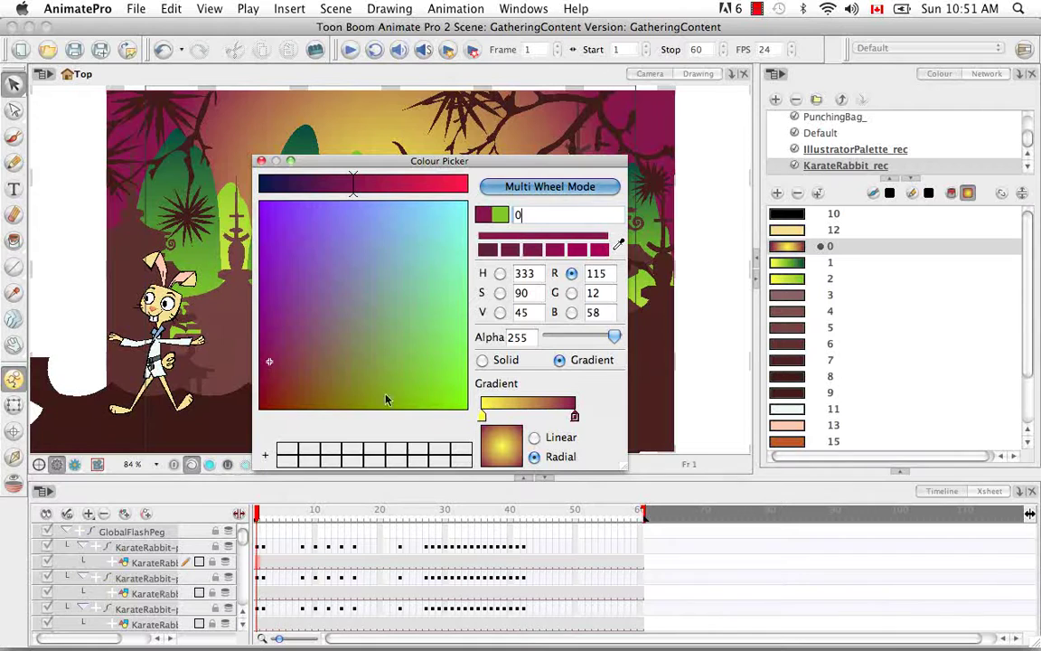
pyautogui.click(262, 161)
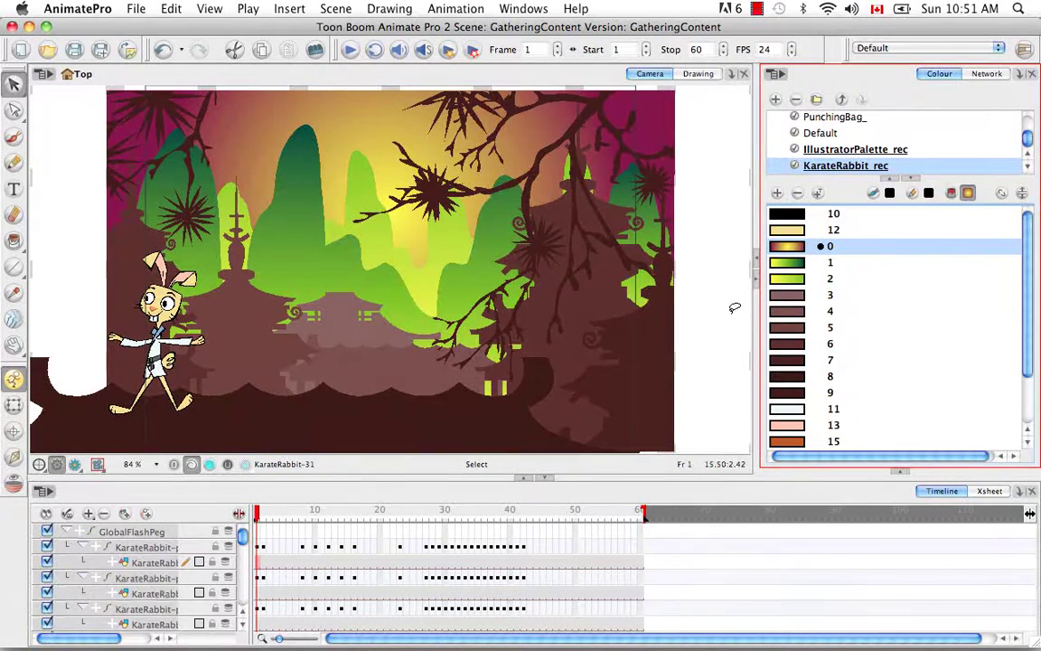
# Step: Widen the timeline's layer name column, then collapse and expand GlobalFlashPeg to examine the imported KarateRabbit layer hierarchy
pyautogui.moveTo(243, 540)
pyautogui.mouseDown()
pyautogui.moveTo(242, 568)
pyautogui.moveTo(239, 537)
pyautogui.mouseUp()
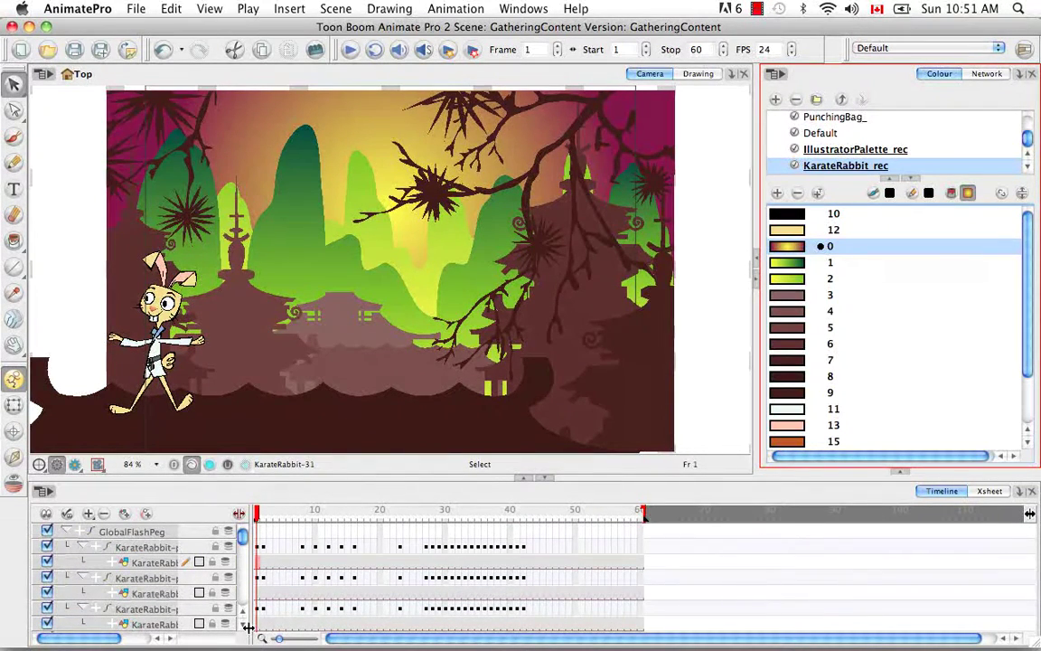
pyautogui.moveTo(248, 626); pyautogui.dragTo(319, 627)
pyautogui.click(111, 533)
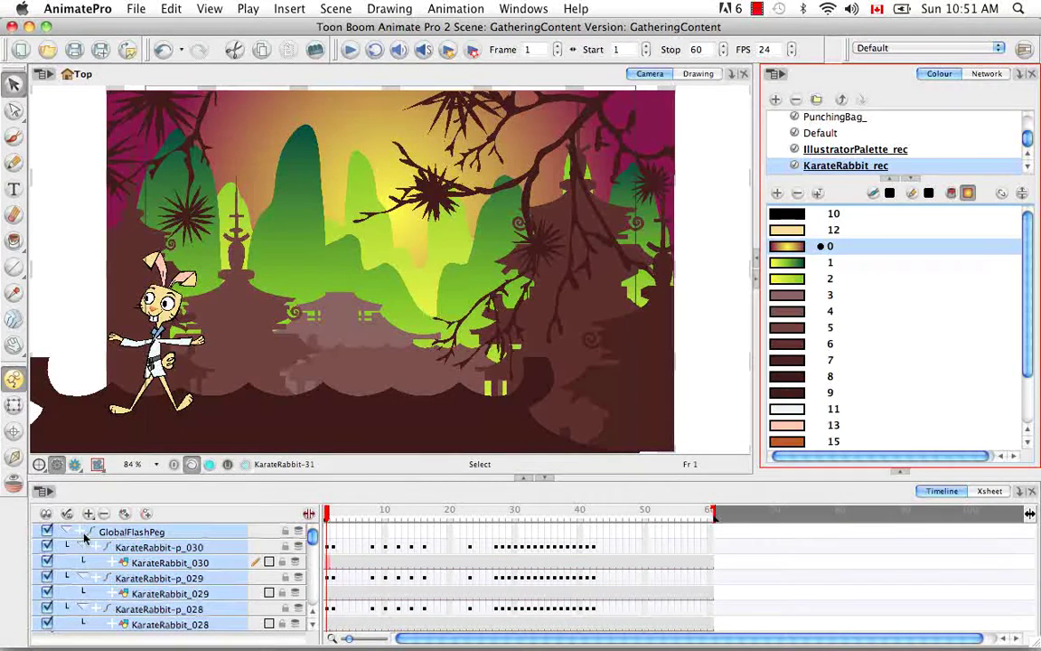
pyautogui.click(67, 531)
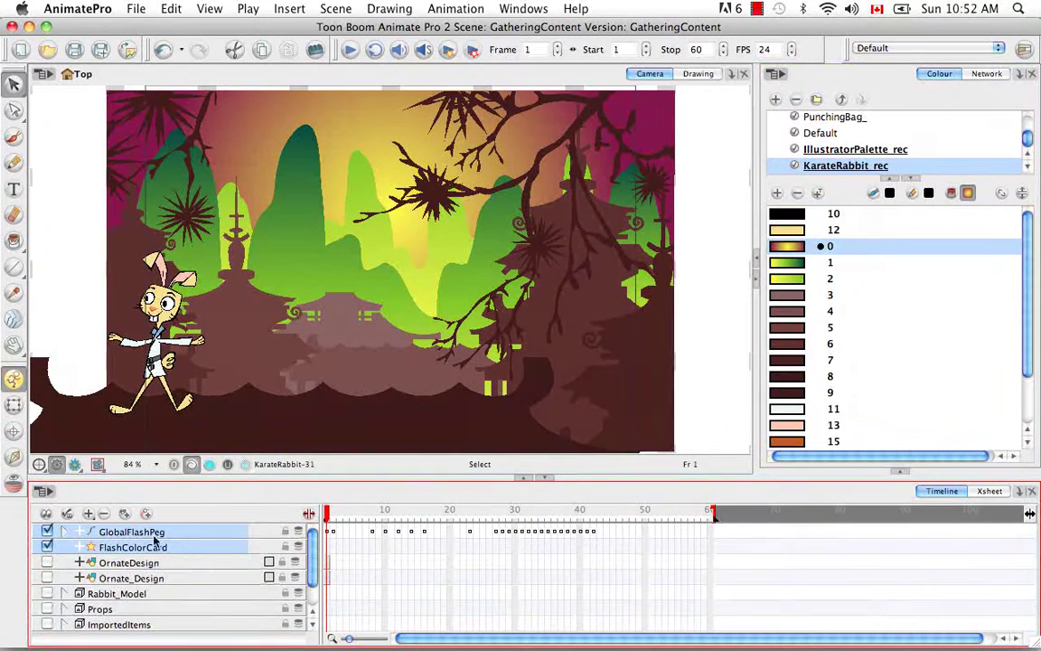
pyautogui.click(66, 533)
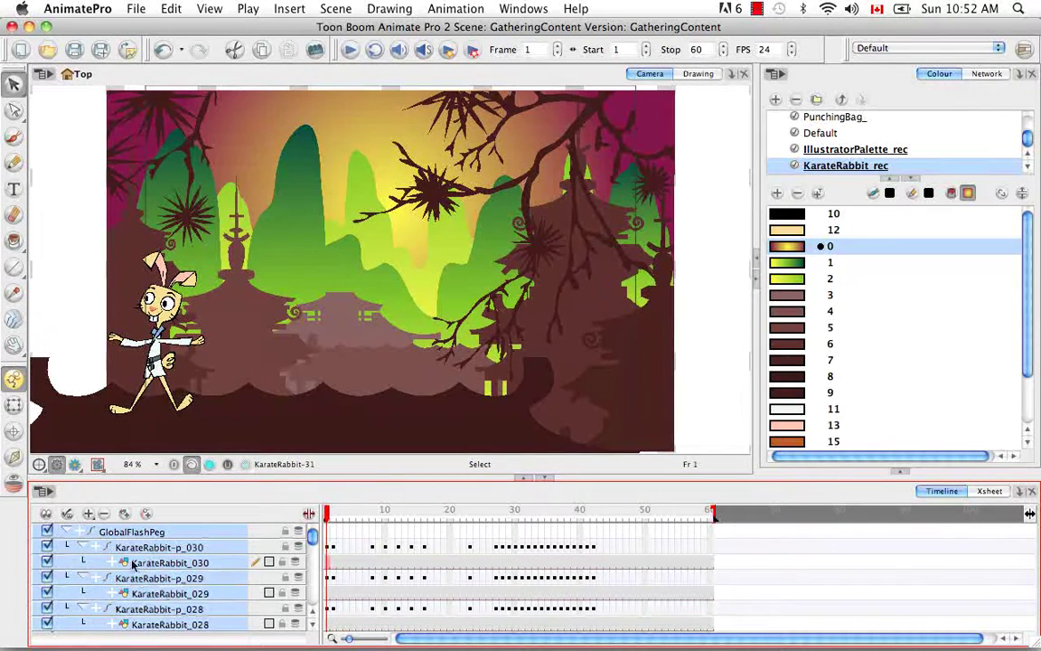
pyautogui.click(68, 531)
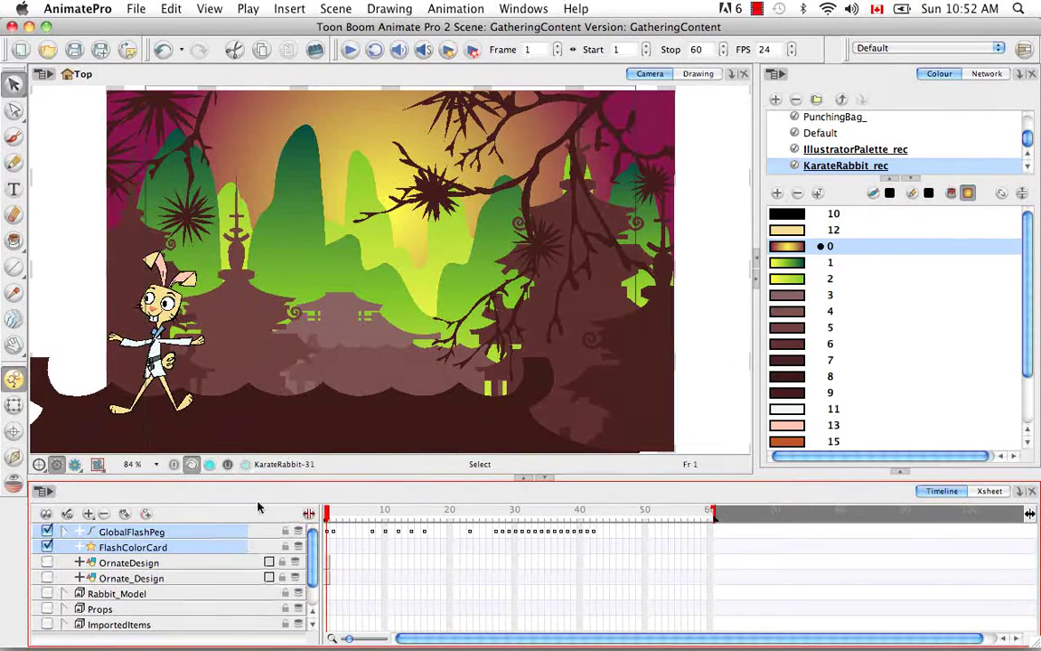
pyautogui.click(66, 533)
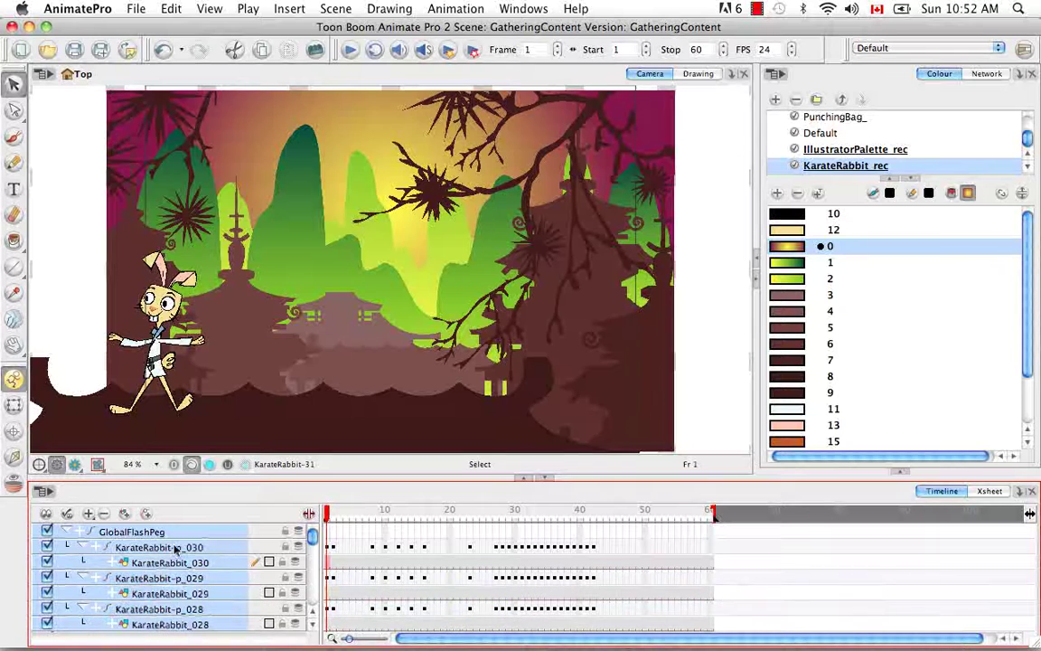
pyautogui.click(203, 500)
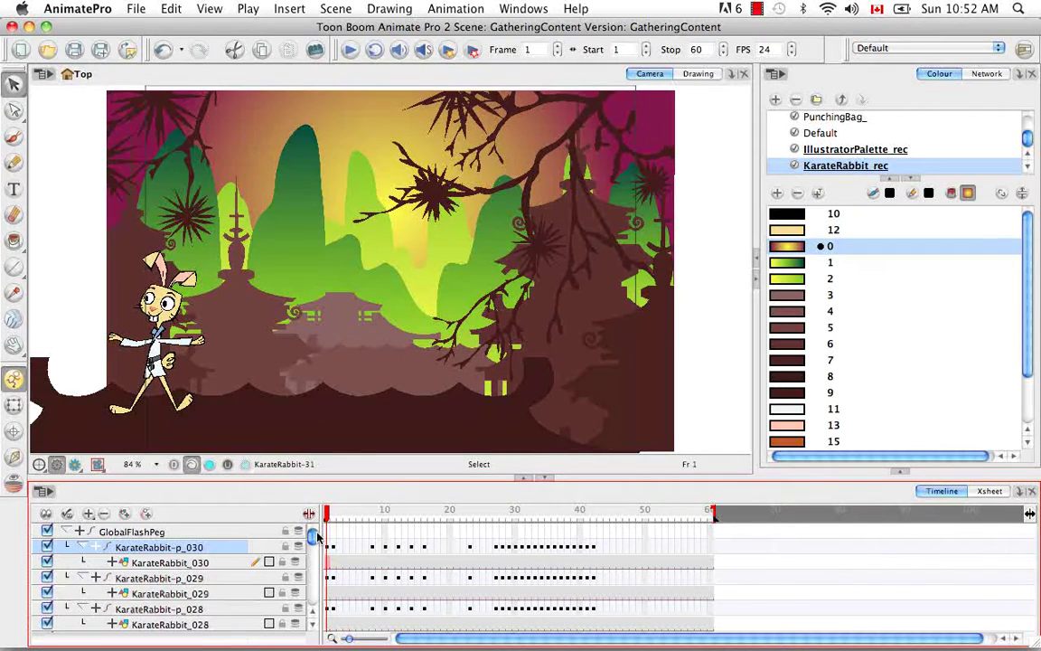
# Step: Select the pagoda silhouette behind the rabbit, locate the Distribute to layers command without running it, and deselect the artwork
pyautogui.click(222, 289)
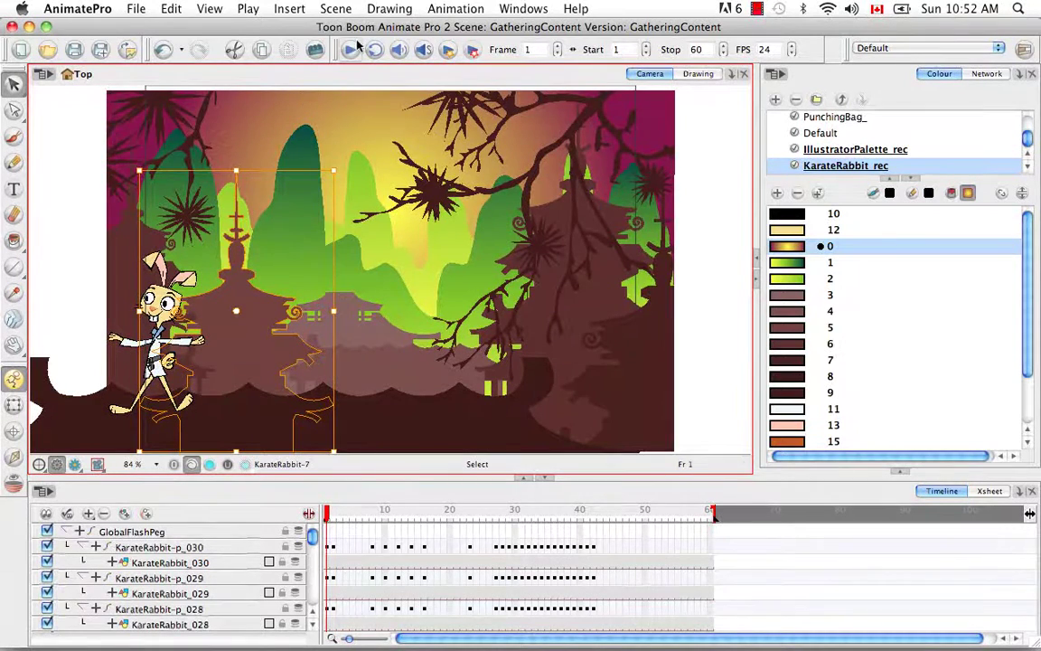
pyautogui.click(388, 9)
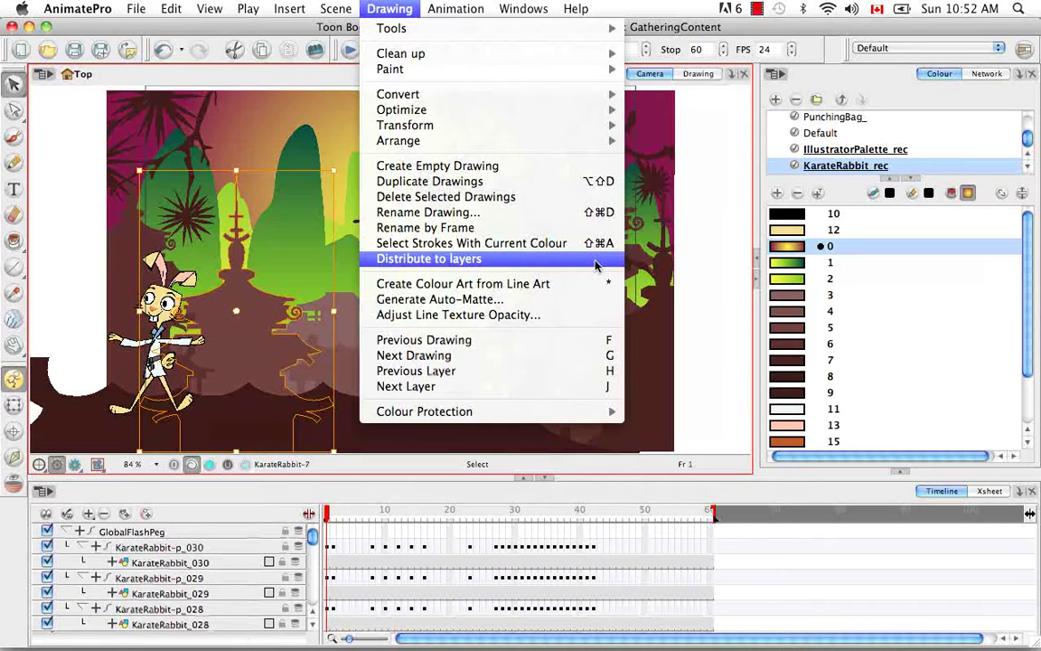
pyautogui.click(694, 249)
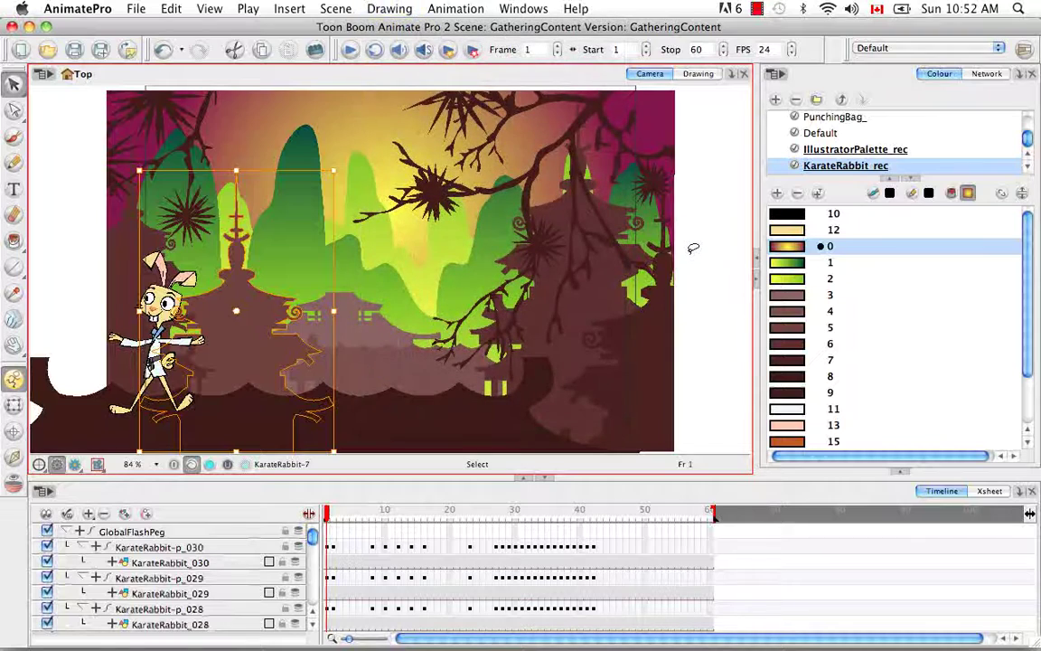
pyautogui.click(695, 247)
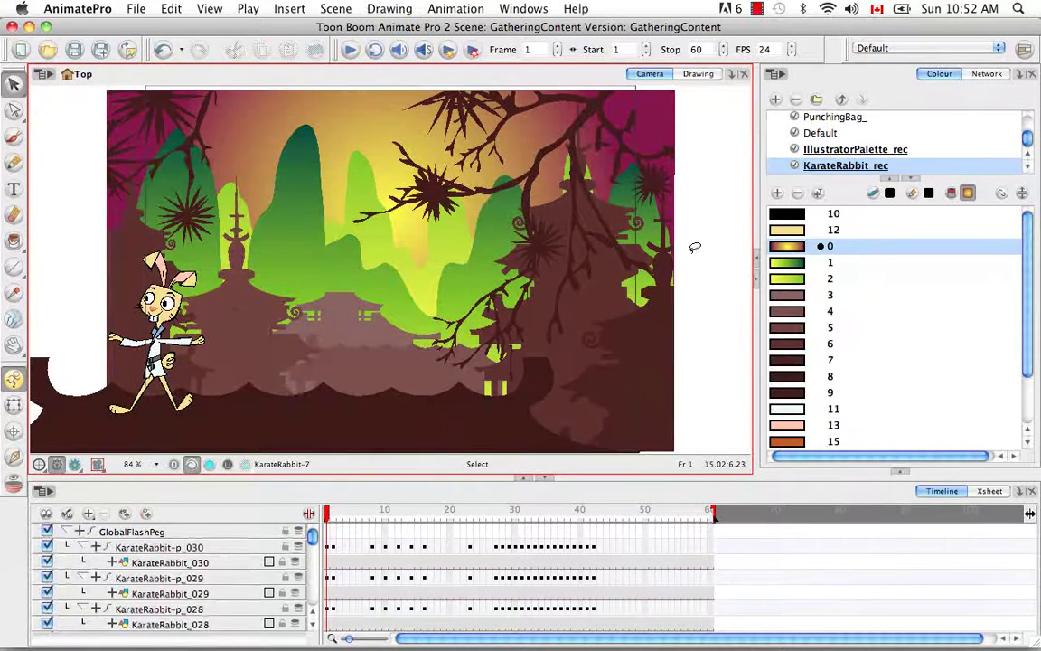